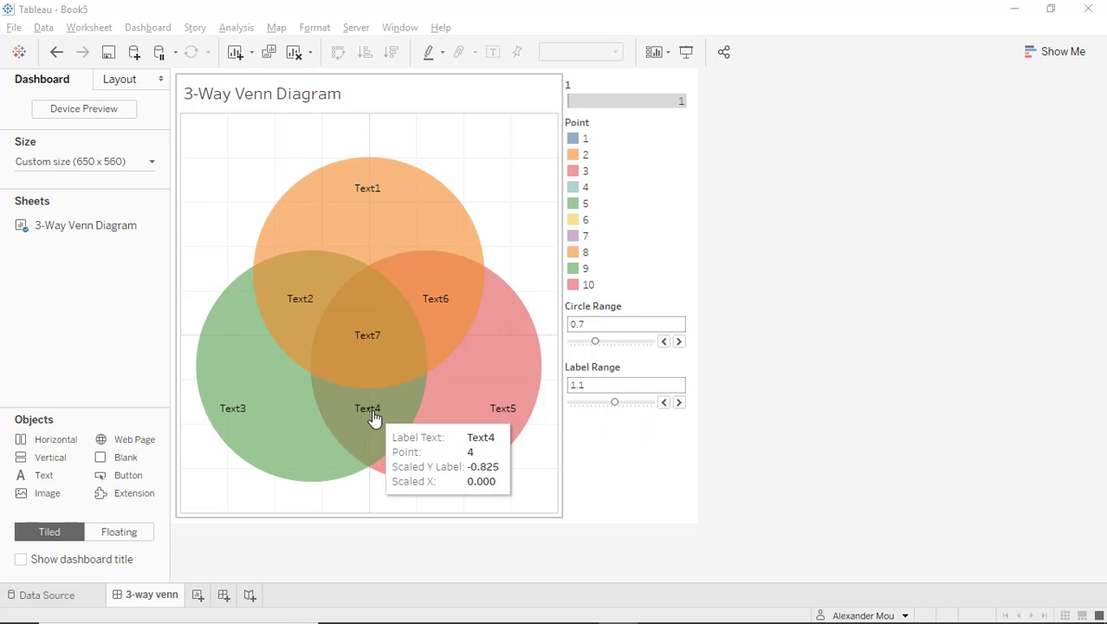
Step: In a new worksheet, put Point and Type on Rows to list Points 1–10 with their types
key("ctrl+m")
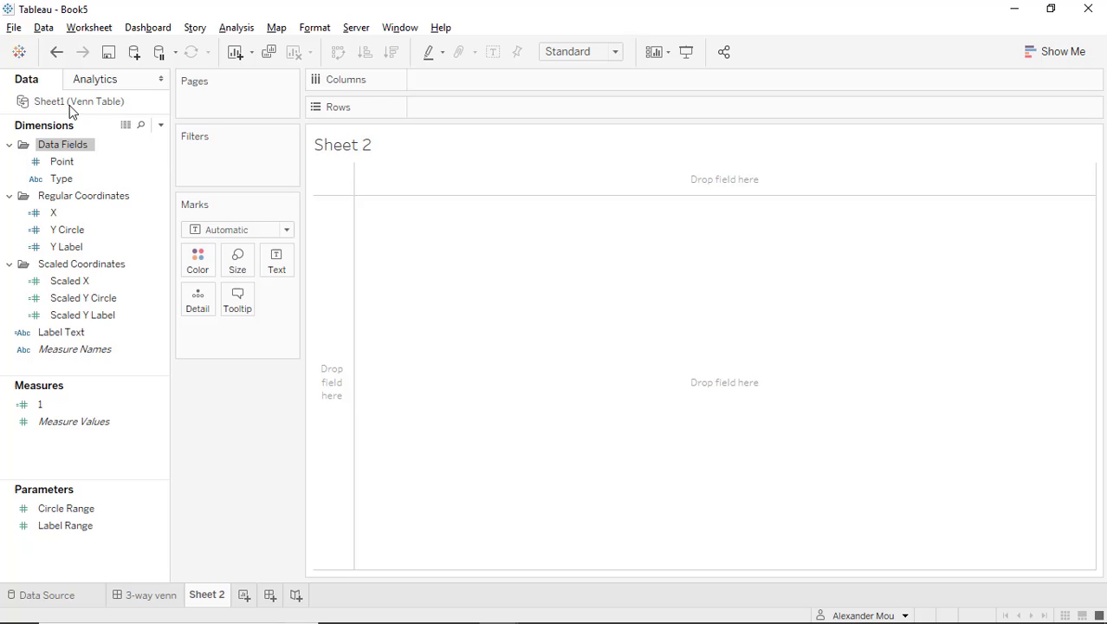
left_click_drag(61, 161, 451, 117)
left_click_drag(62, 179, 577, 111)
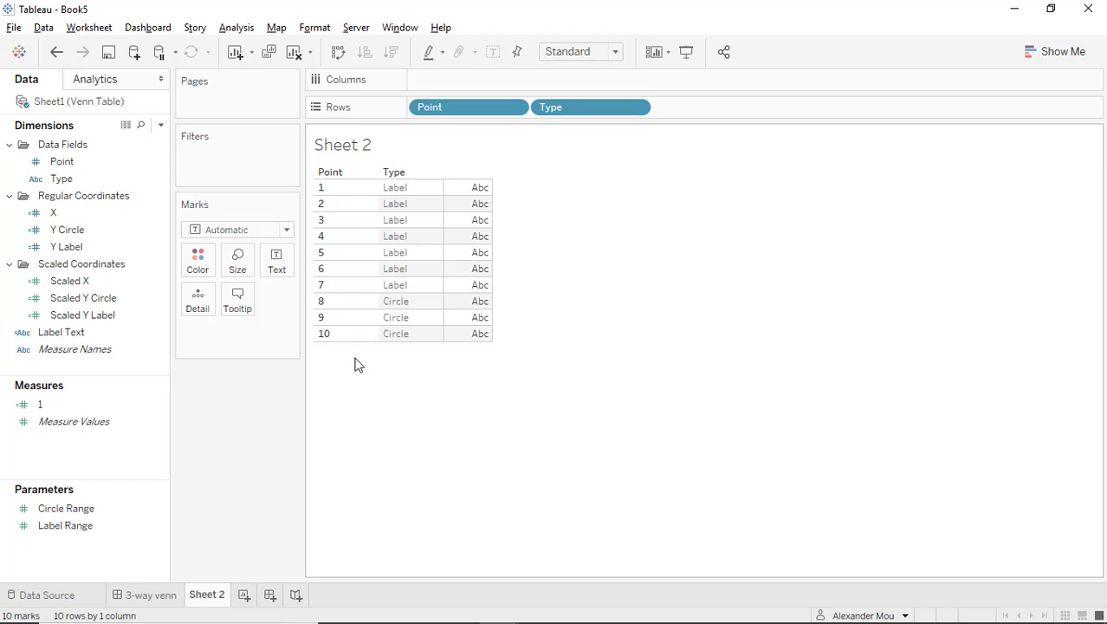
left_click(423, 172)
left_click(425, 347)
Step: Add X as a table column and review its calculation formula without changes
double_click(122, 219)
right_click(122, 218)
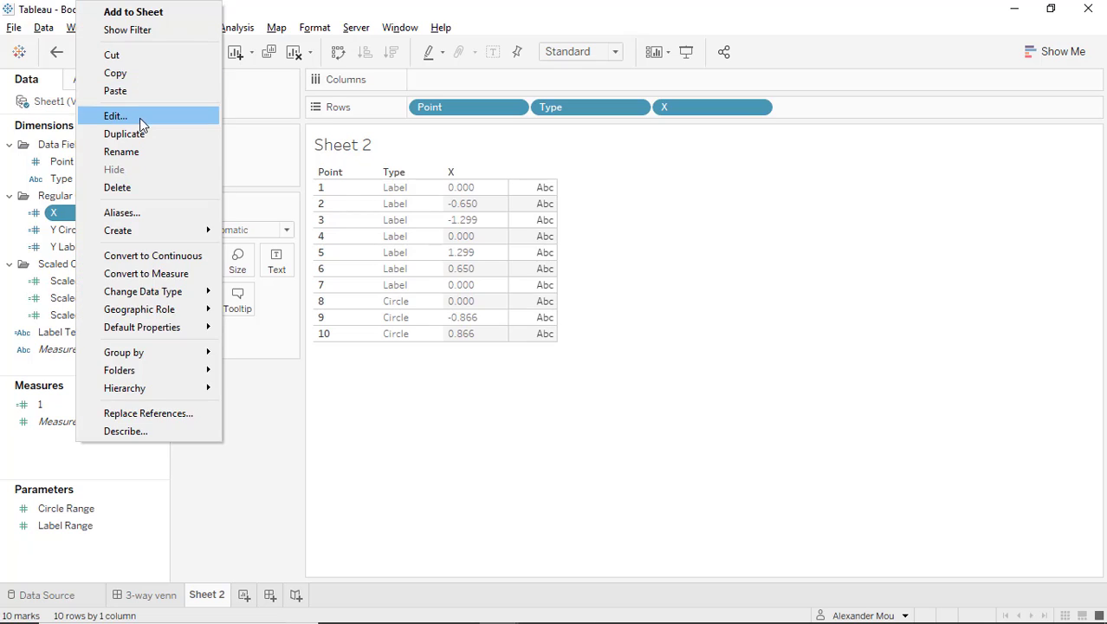
left_click(115, 116)
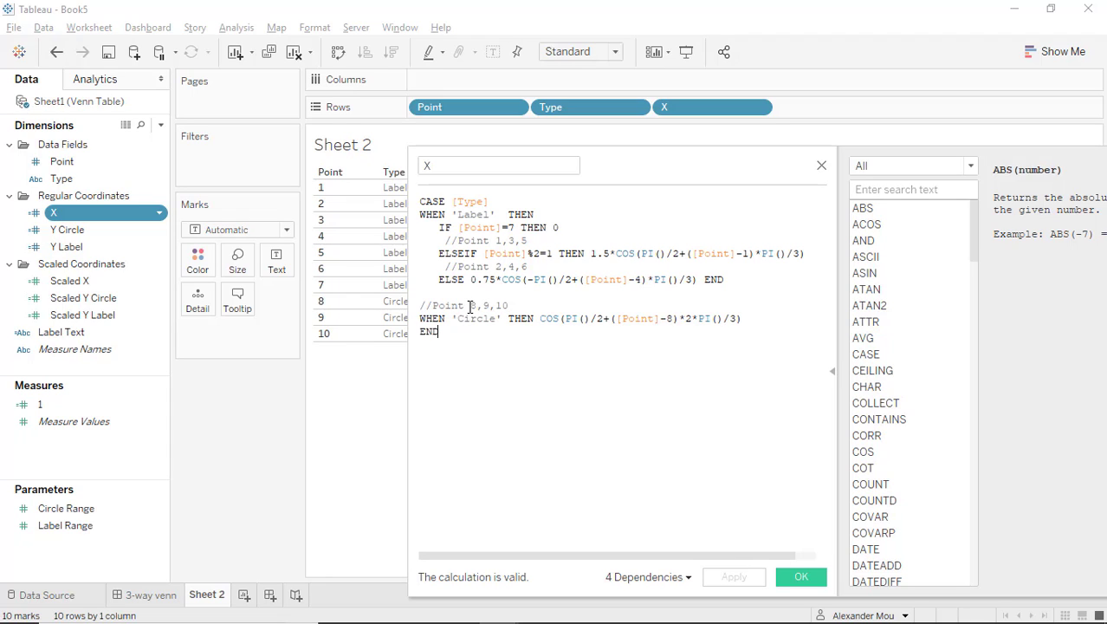
left_click(822, 167)
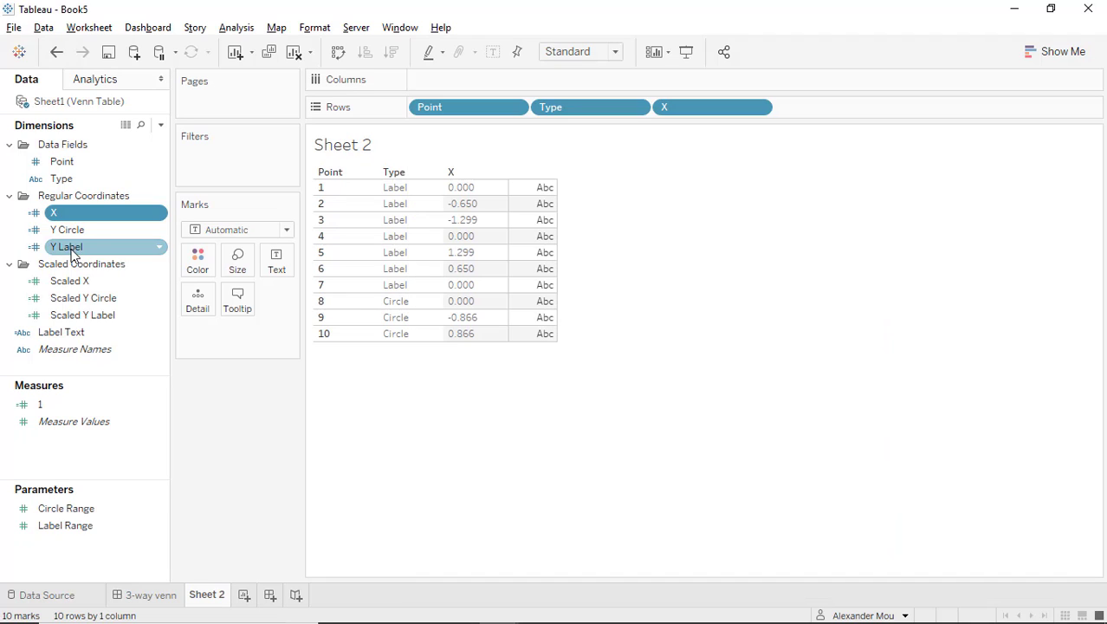
Step: Add Y Circle and Y Label columns to the table, then review the Y Circle formula
double_click(66, 230)
left_click_drag(66, 247, 887, 224)
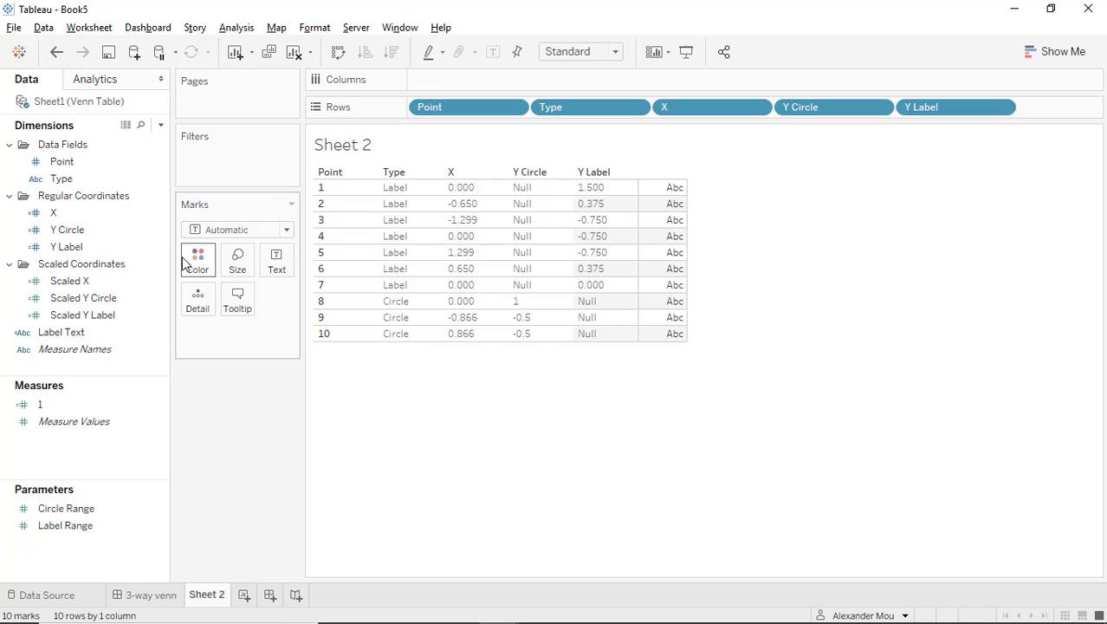
right_click(91, 231)
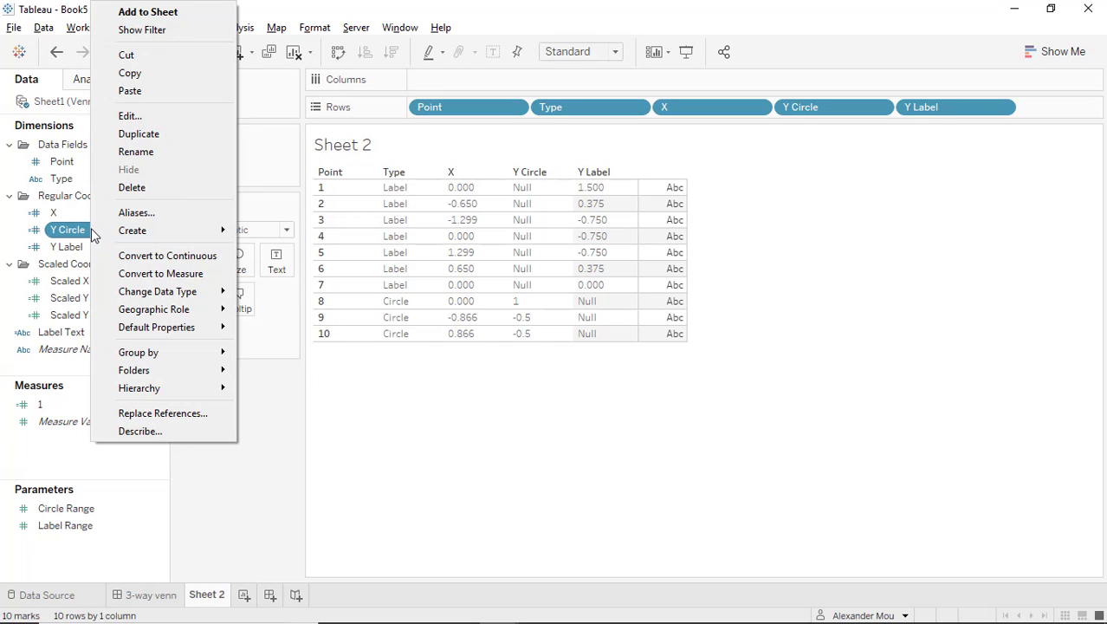
left_click(138, 115)
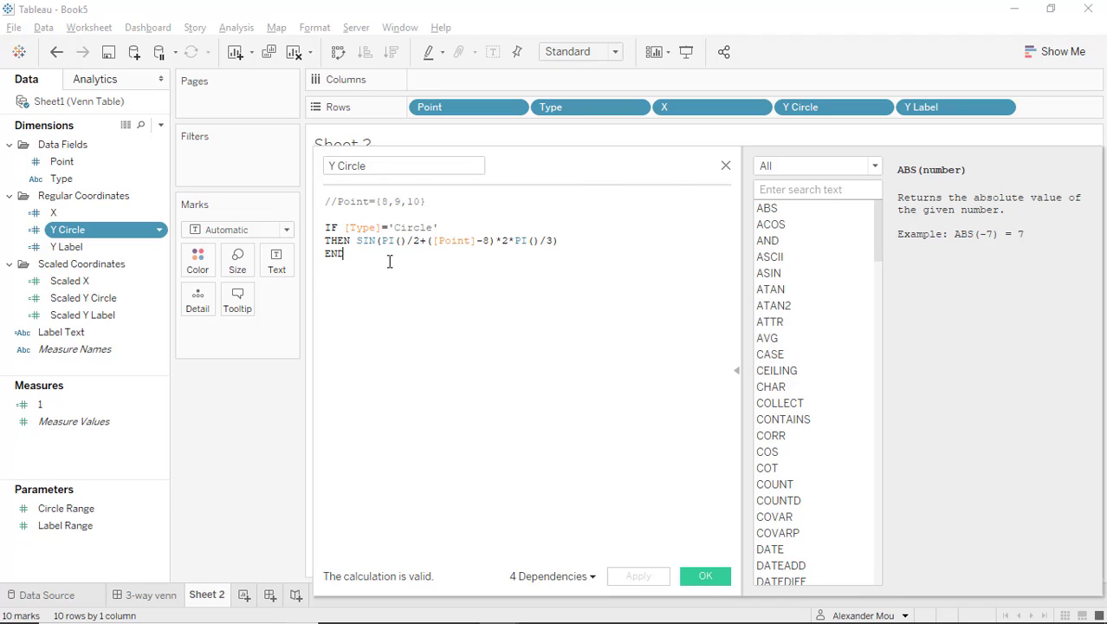
key("Escape")
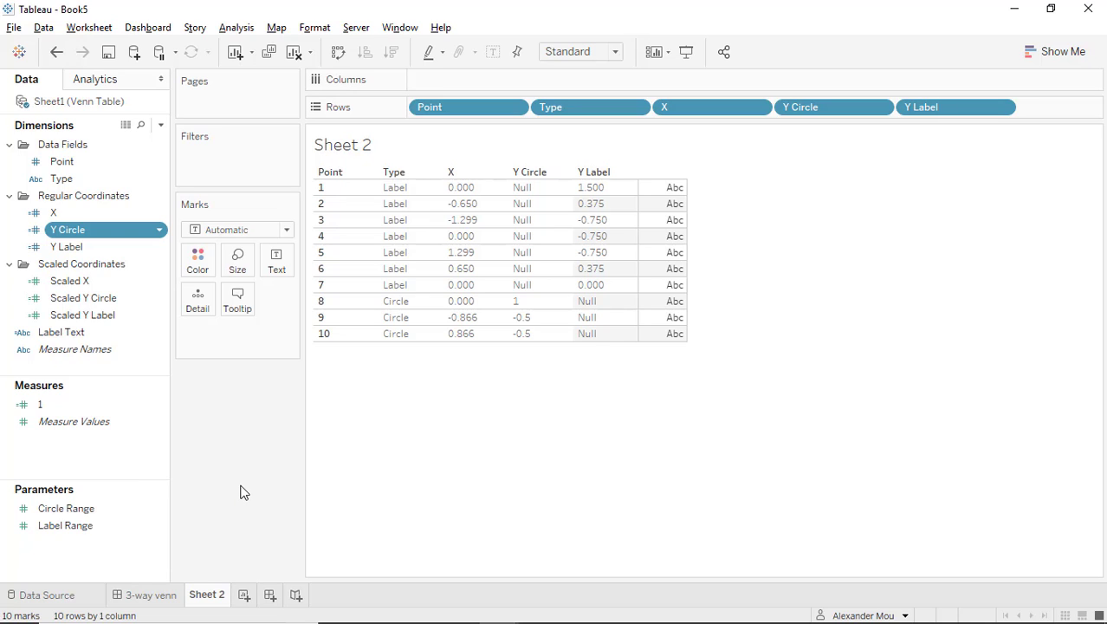
right_click(130, 507)
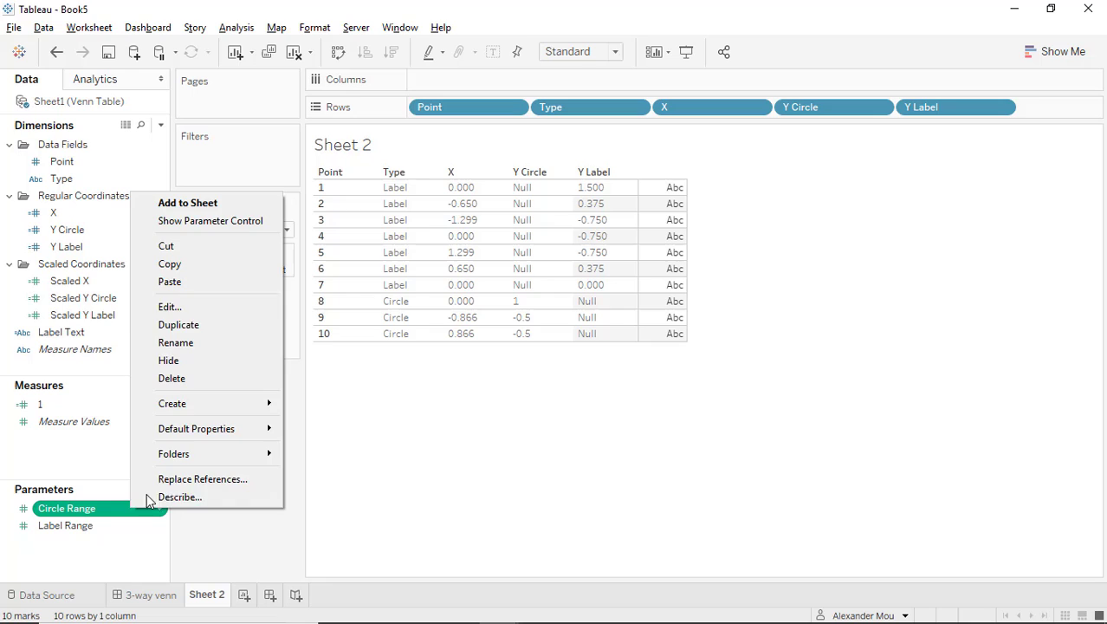
left_click(195, 307)
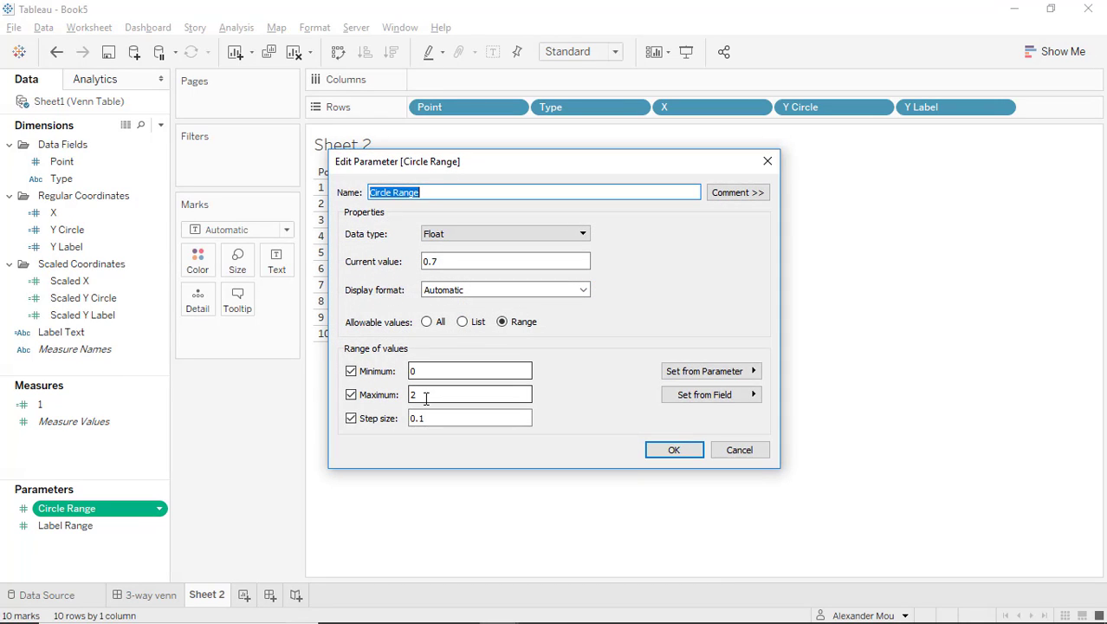
left_click(685, 451)
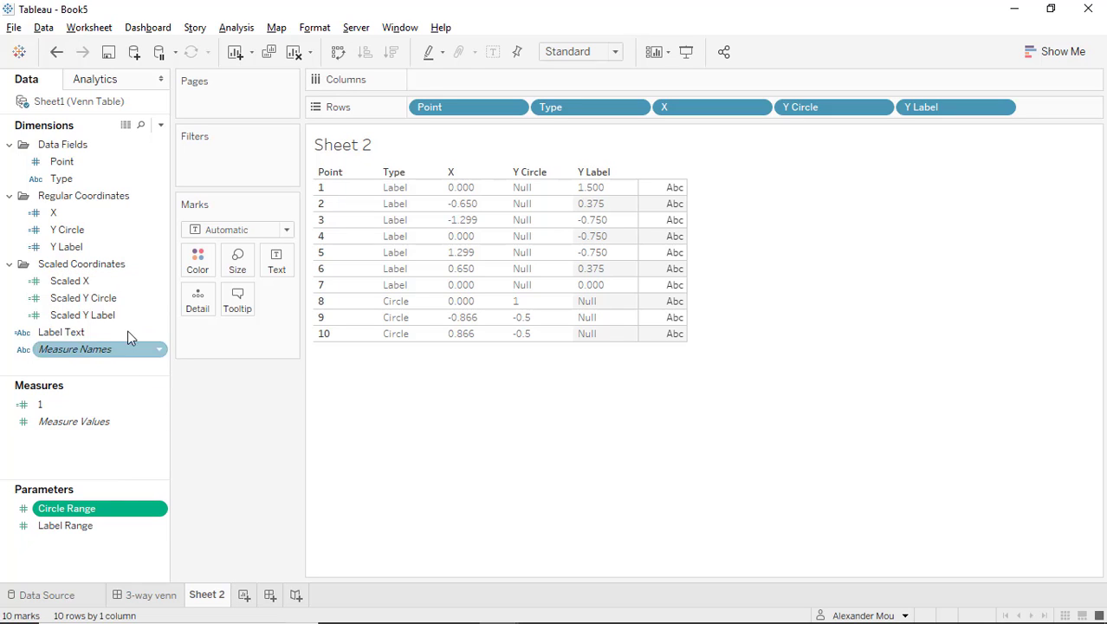
Step: Review the Scaled X formula, then open Label Text's CASE mapping Points 1–7 to Text1–Text7
right_click(115, 283)
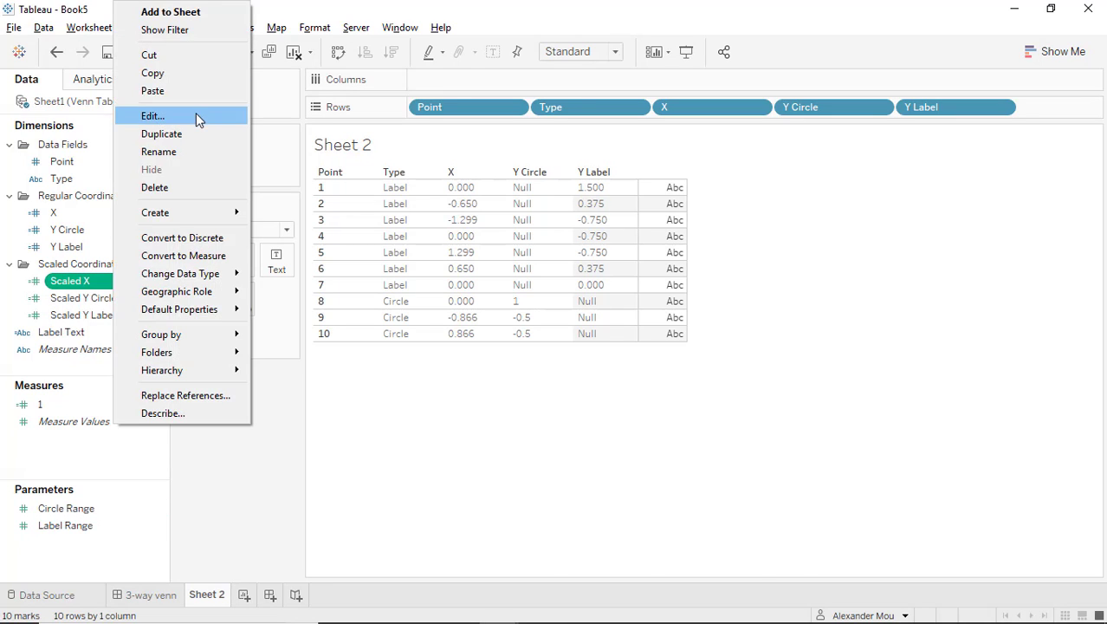
left_click(196, 113)
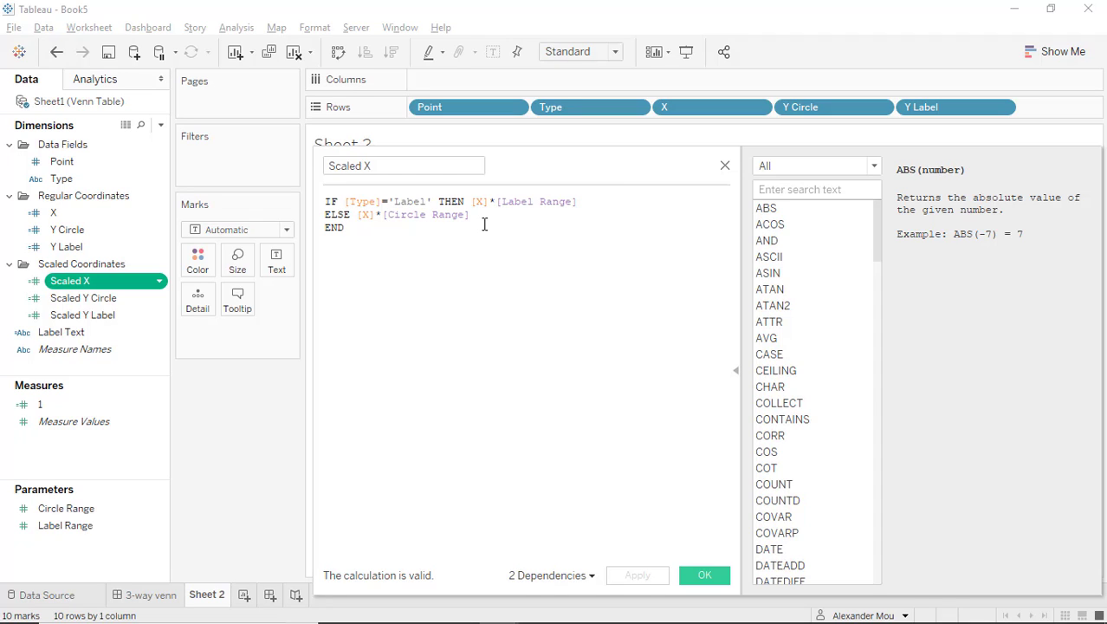
left_click(725, 164)
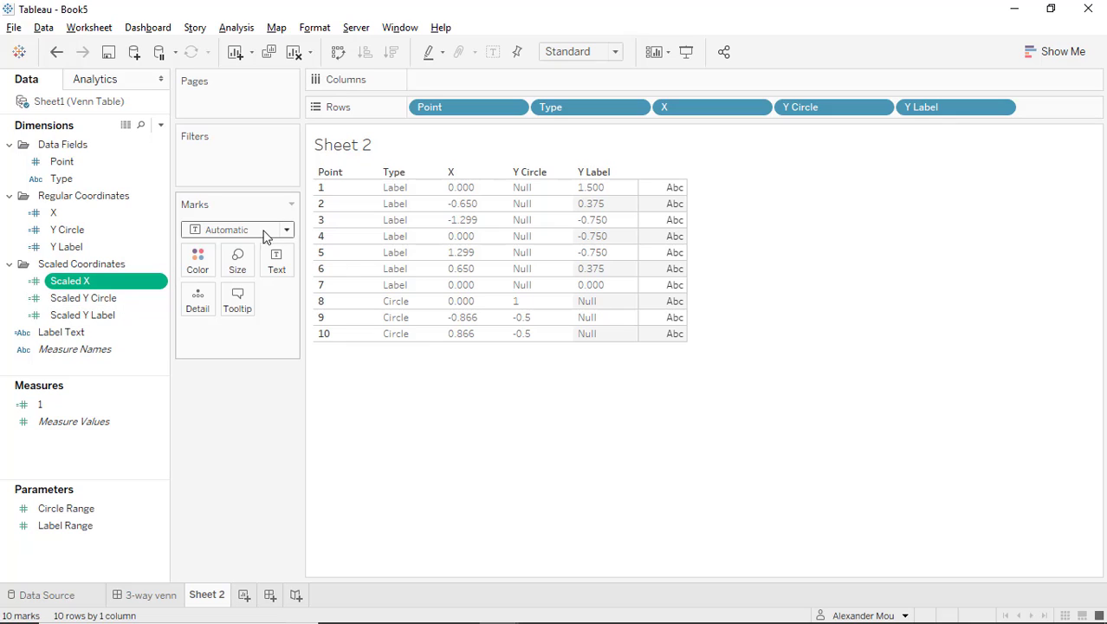
right_click(100, 332)
left_click(173, 103)
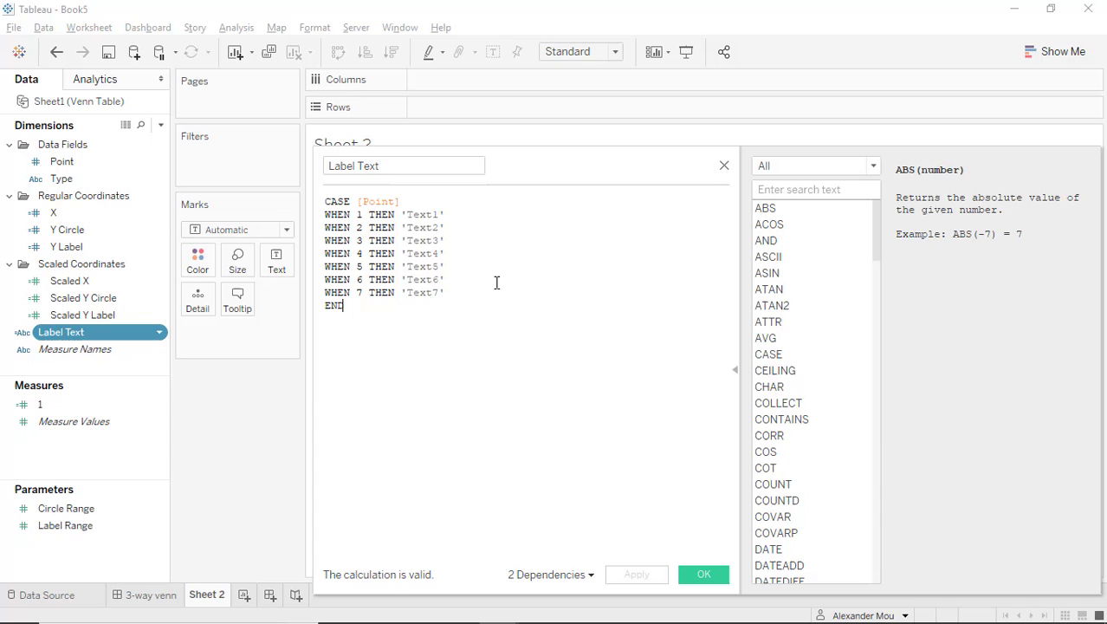
Step: Plot Scaled X on Columns against Scaled Y Circle on Rows
left_click(725, 166)
mouse_move(70, 281)
left_mouse_down()
mouse_move(492, 110)
mouse_move(485, 82)
left_mouse_up()
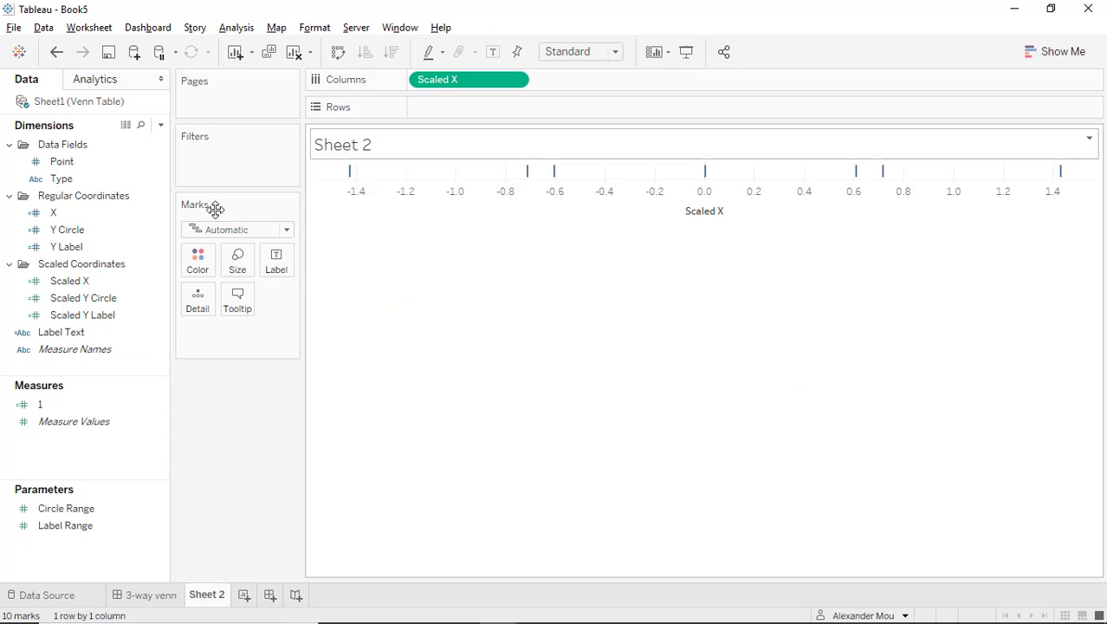
mouse_move(84, 305)
left_mouse_down()
mouse_move(487, 99)
mouse_move(449, 103)
left_mouse_up()
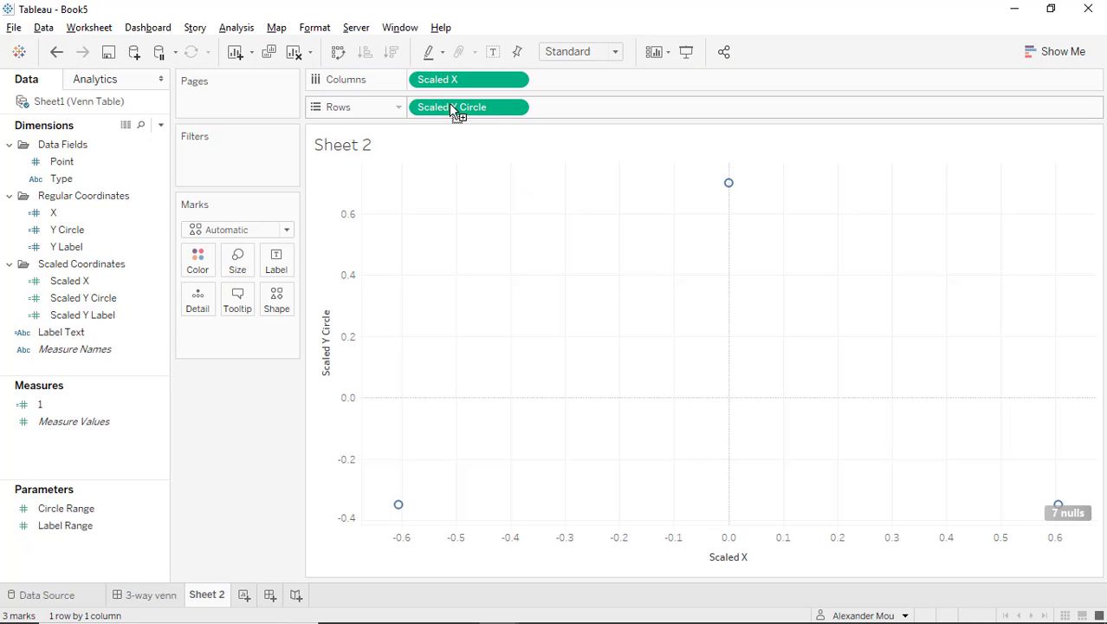
Step: Hide the 7 nulls indicator and enlarge the circle marks
right_click(1075, 517)
left_click(1073, 528)
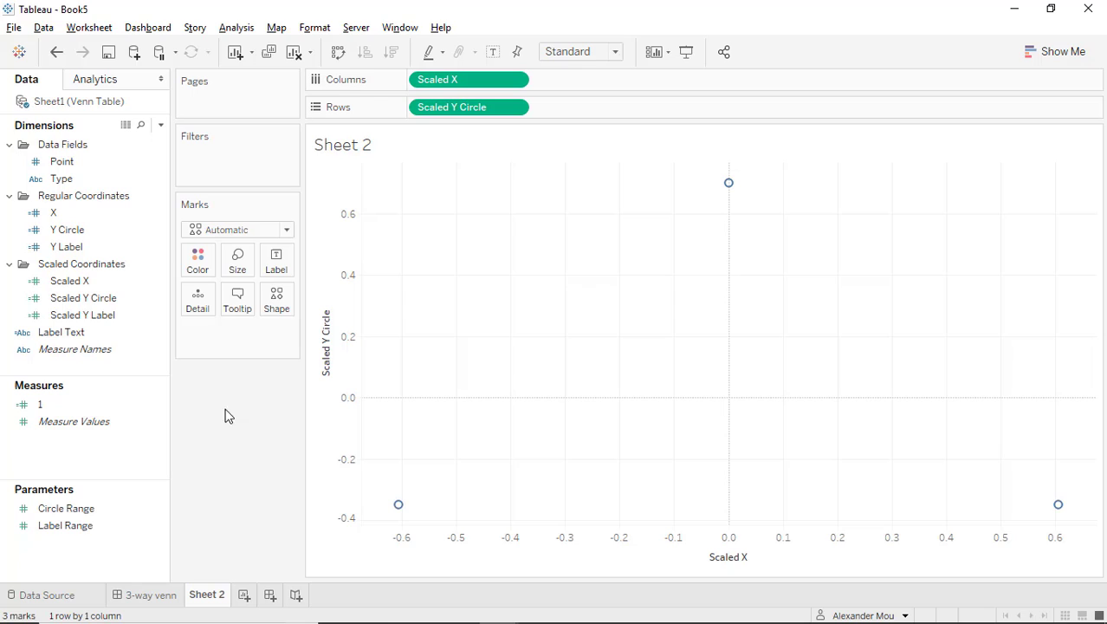
left_click(237, 267)
left_click_drag(269, 305, 383, 314)
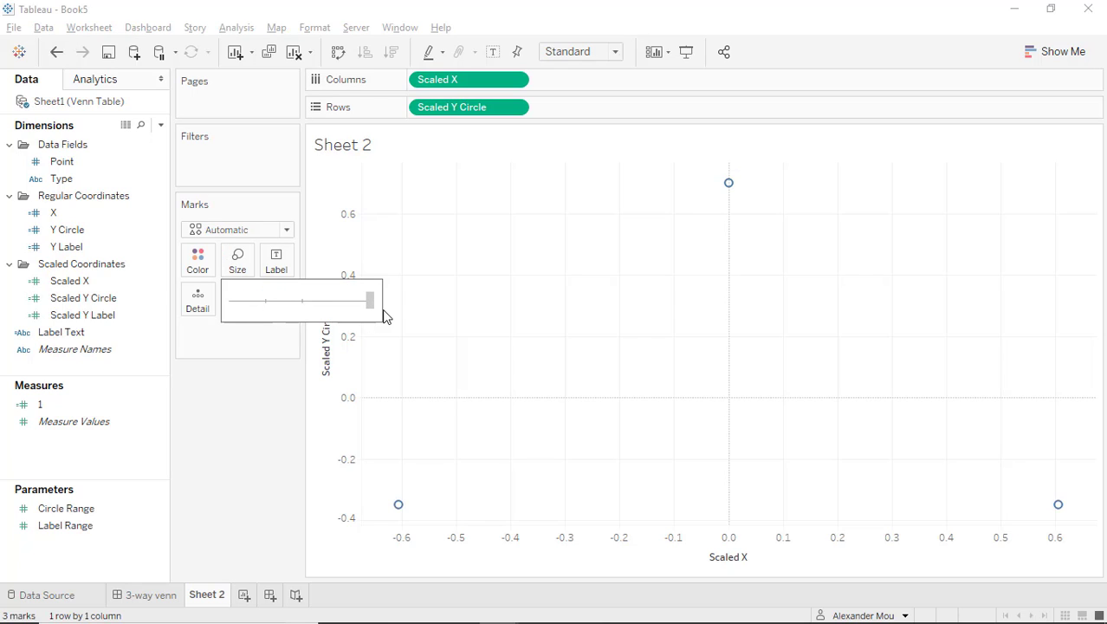
left_click(263, 443)
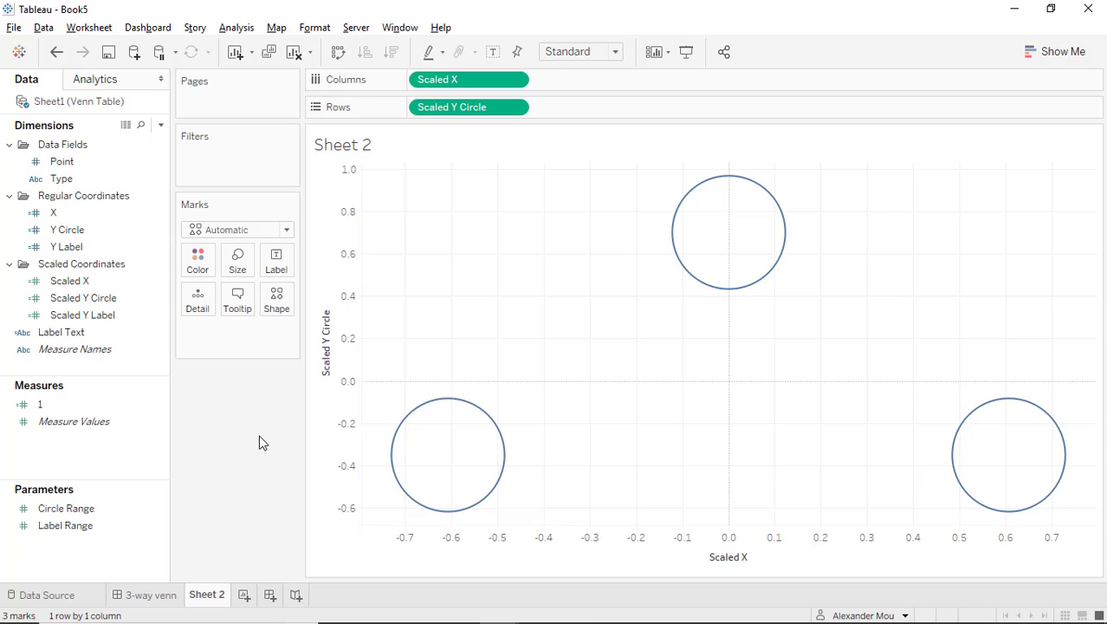
Step: Check the constant 1 calculation and drive the circle size with SUM(1)
right_click(83, 407)
left_click(156, 122)
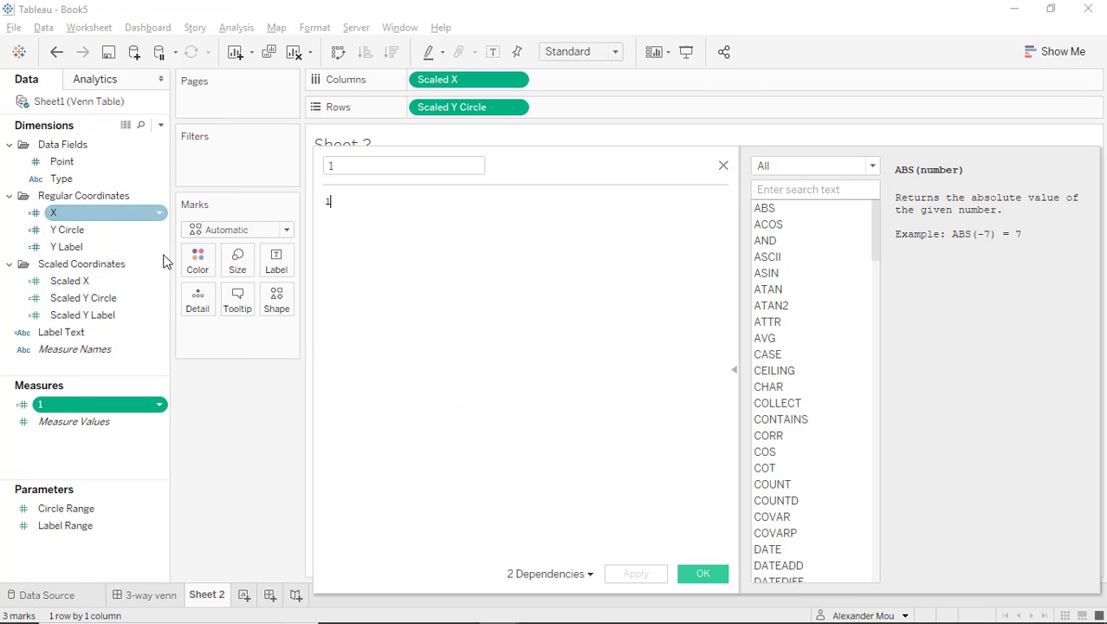
key("Escape")
left_click_drag(74, 405, 241, 266)
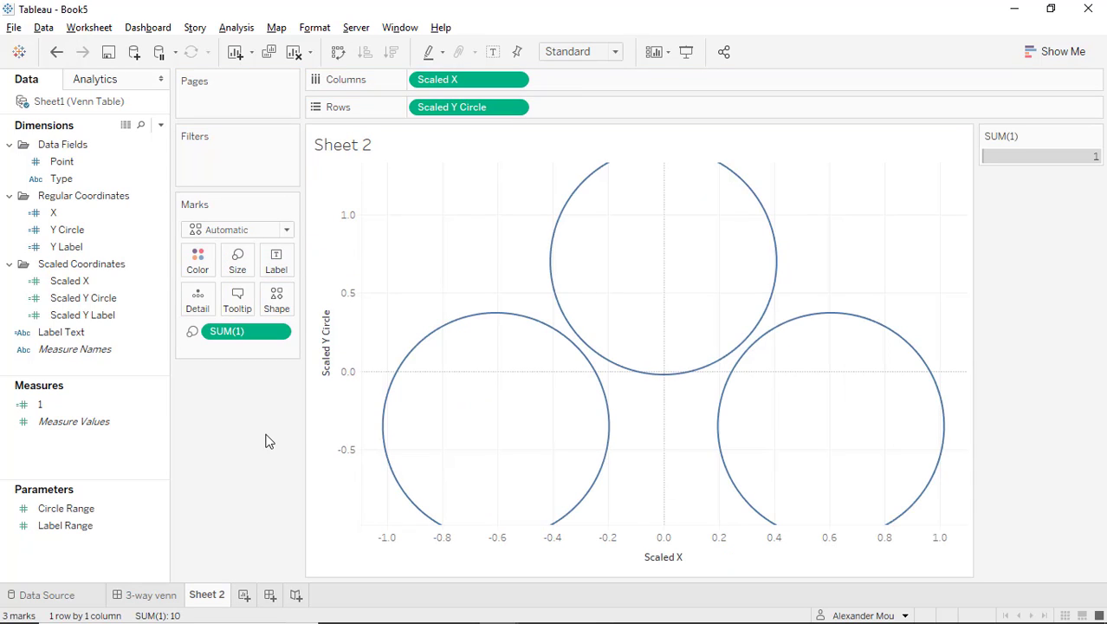
Step: Make the circles solid filled at 51% opacity and coloured by Point
left_click(276, 299)
left_click(272, 369)
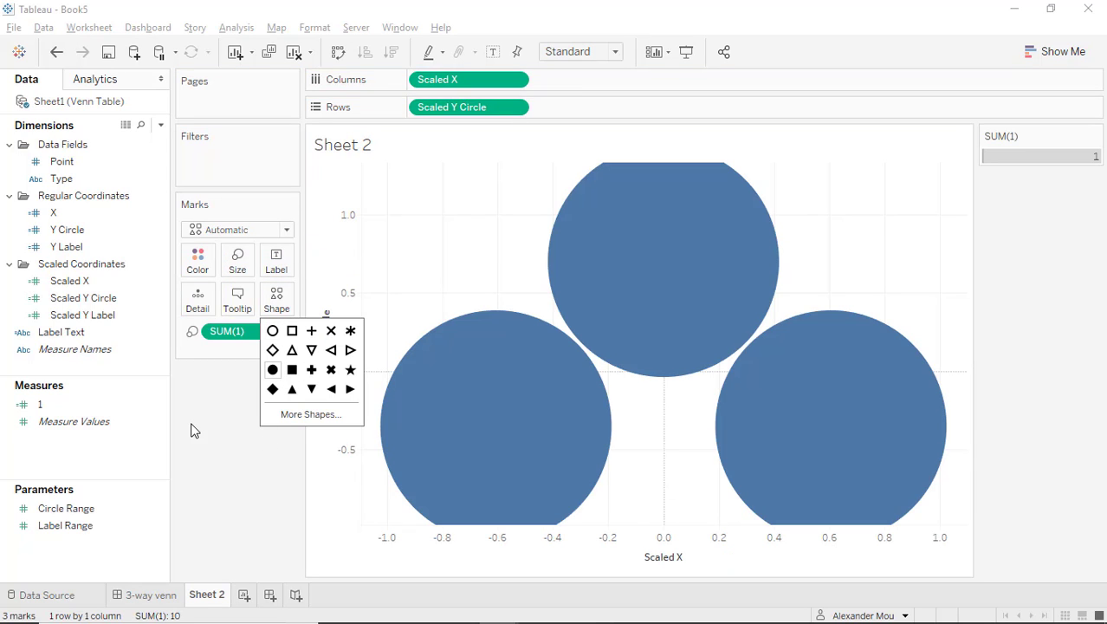
left_click(220, 453)
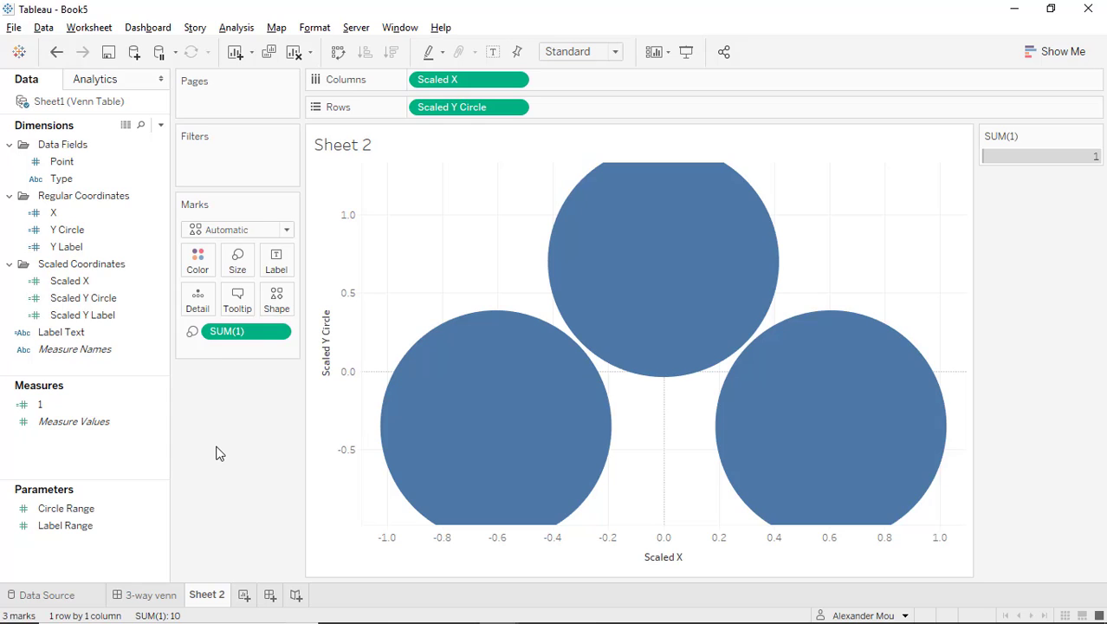
left_click(198, 260)
left_click_drag(277, 449, 249, 453)
left_click_drag(87, 161, 199, 289)
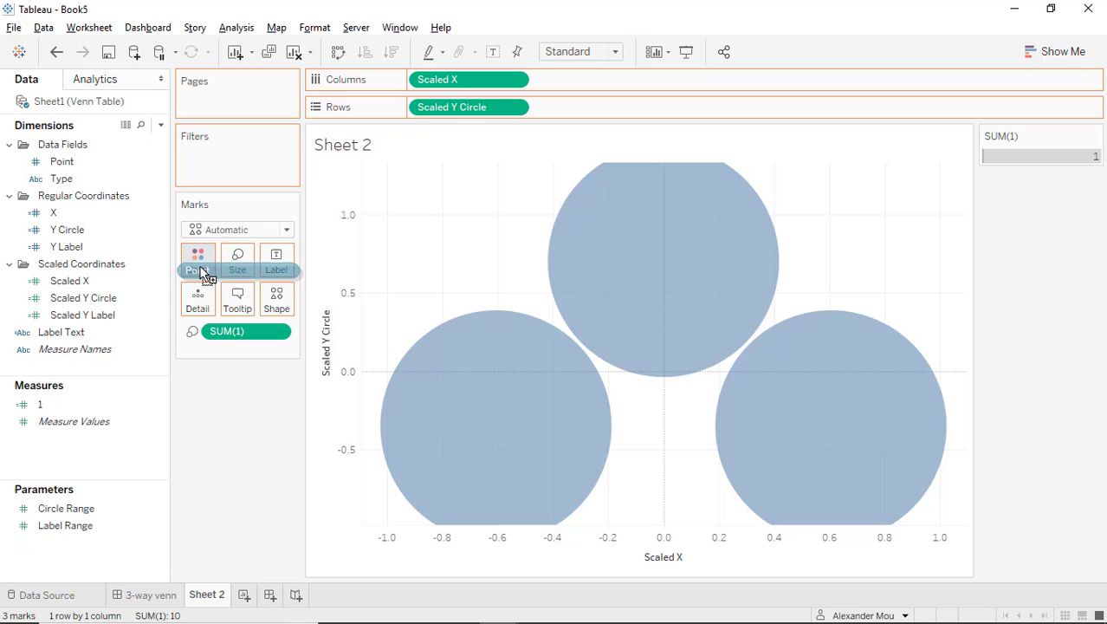
left_click_drag(201, 273, 197, 267)
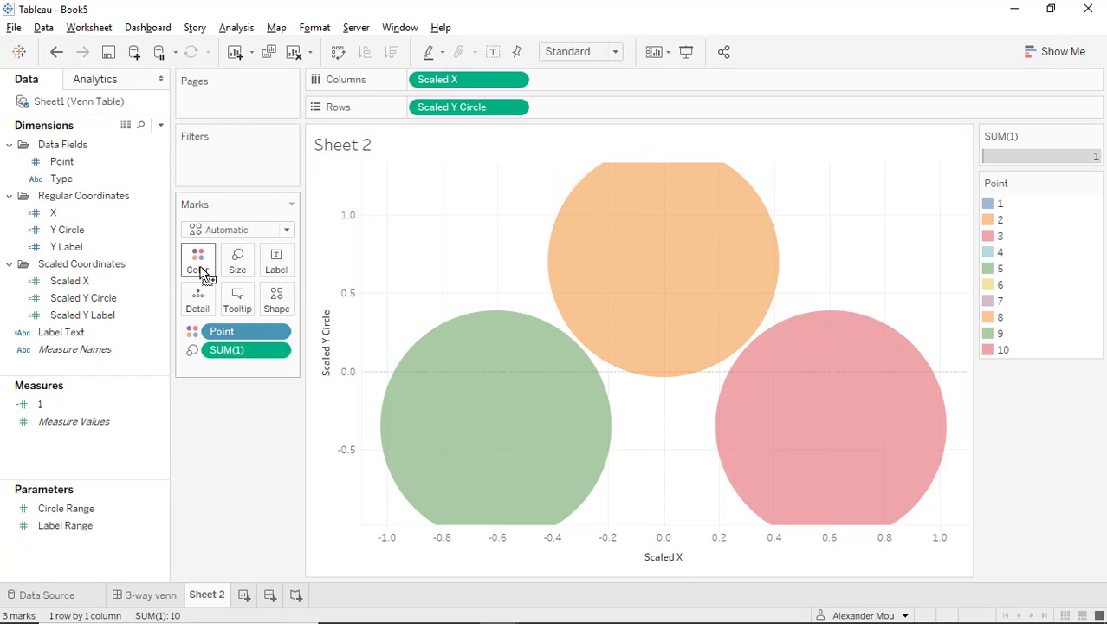
Step: Fix the Scaled X axis range from -2 to 2
double_click(666, 559)
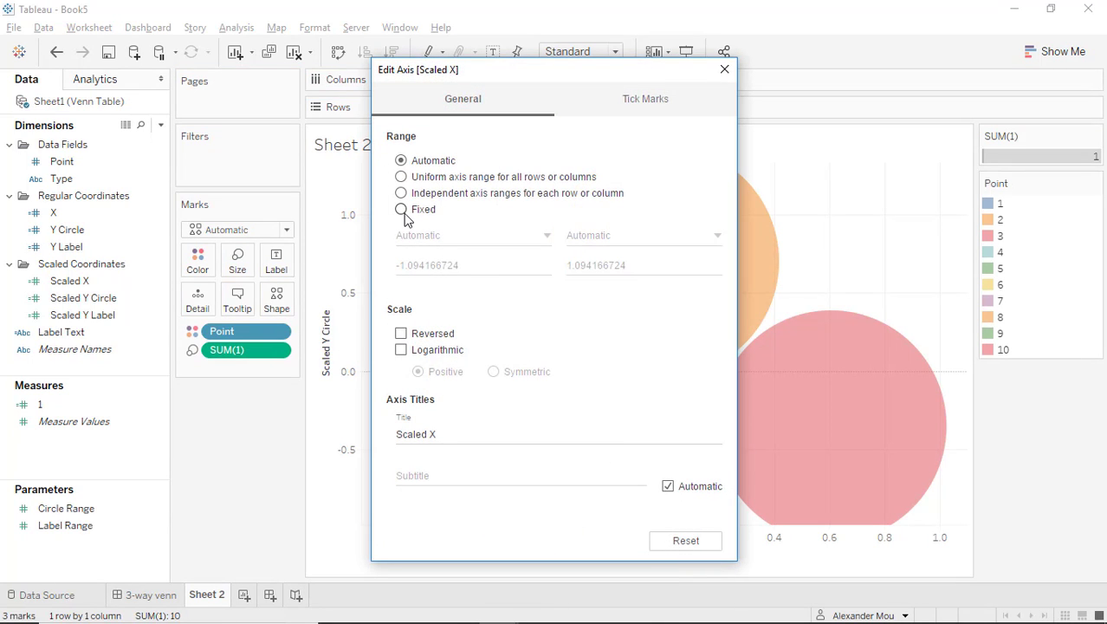
left_click(401, 210)
triple_click(427, 263)
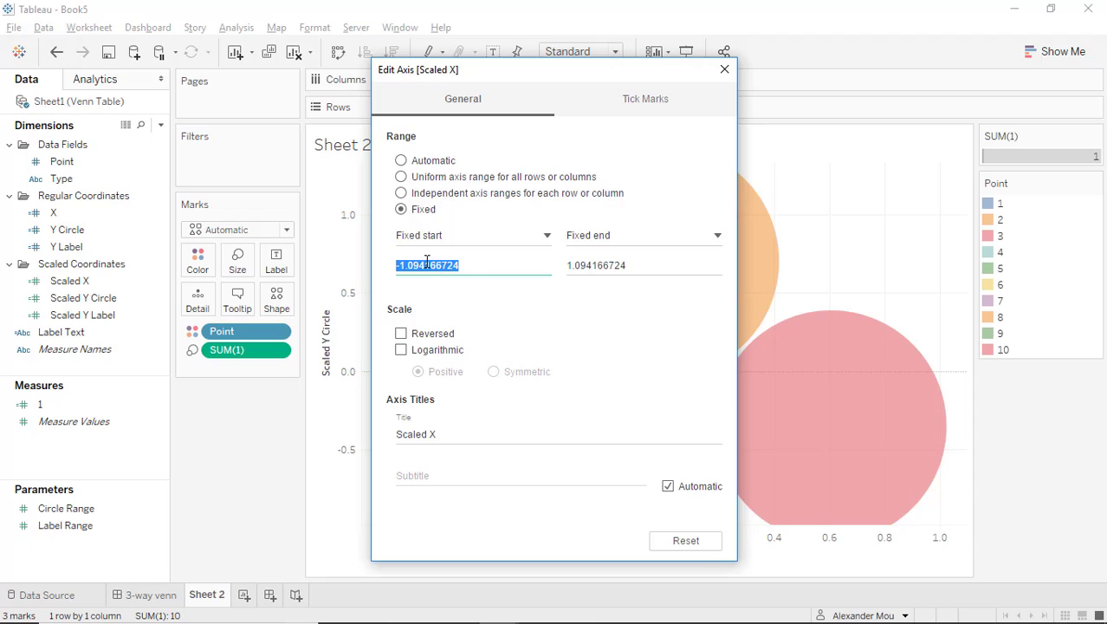
type("-2")
left_click(617, 264)
double_click(617, 264)
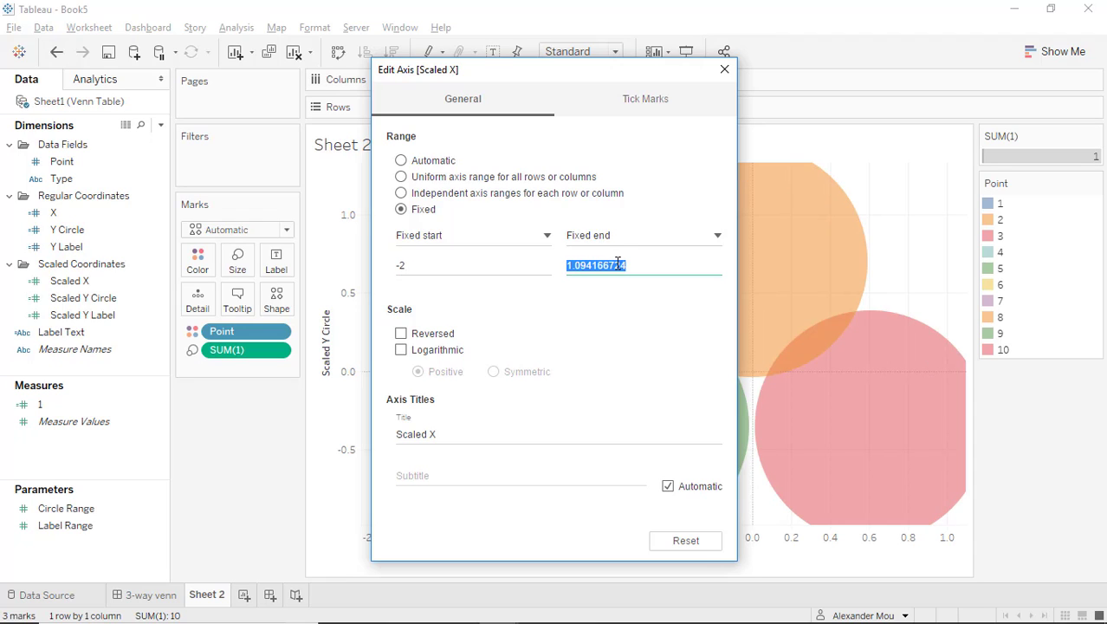
type("2")
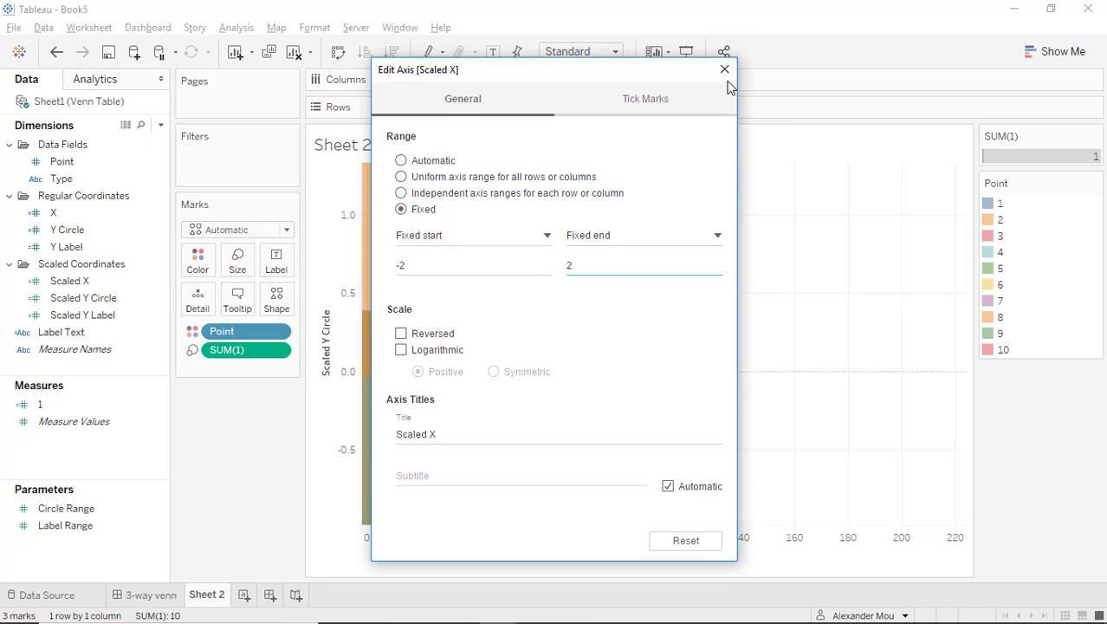
left_click(724, 69)
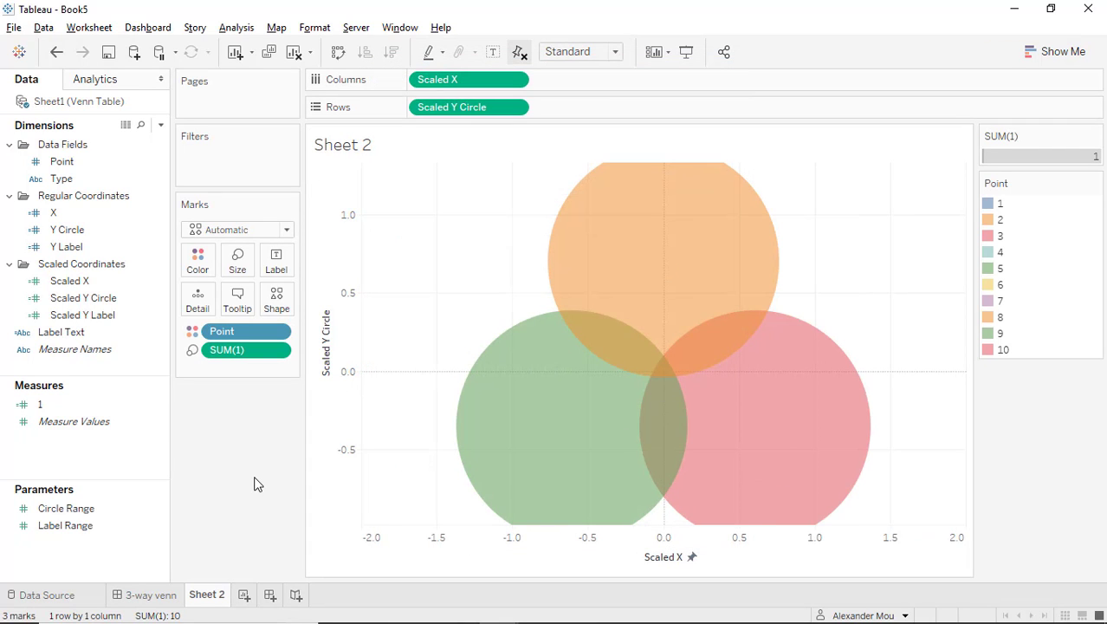
Step: Fix the Scaled Y Circle axis range from -2 to 2.5
double_click(343, 395)
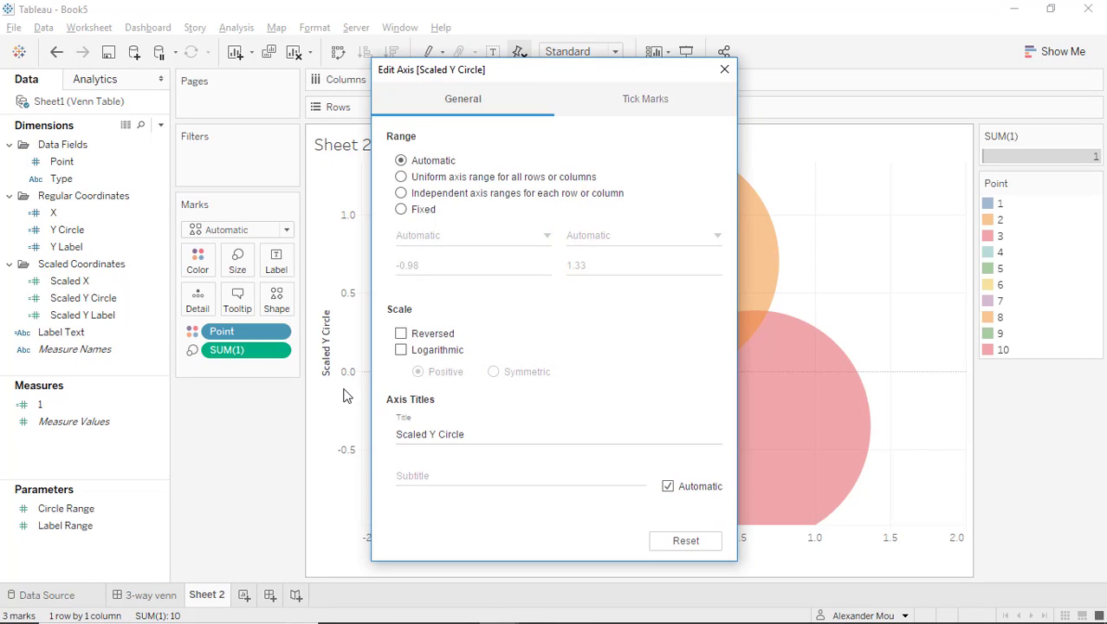
left_click(401, 210)
double_click(419, 264)
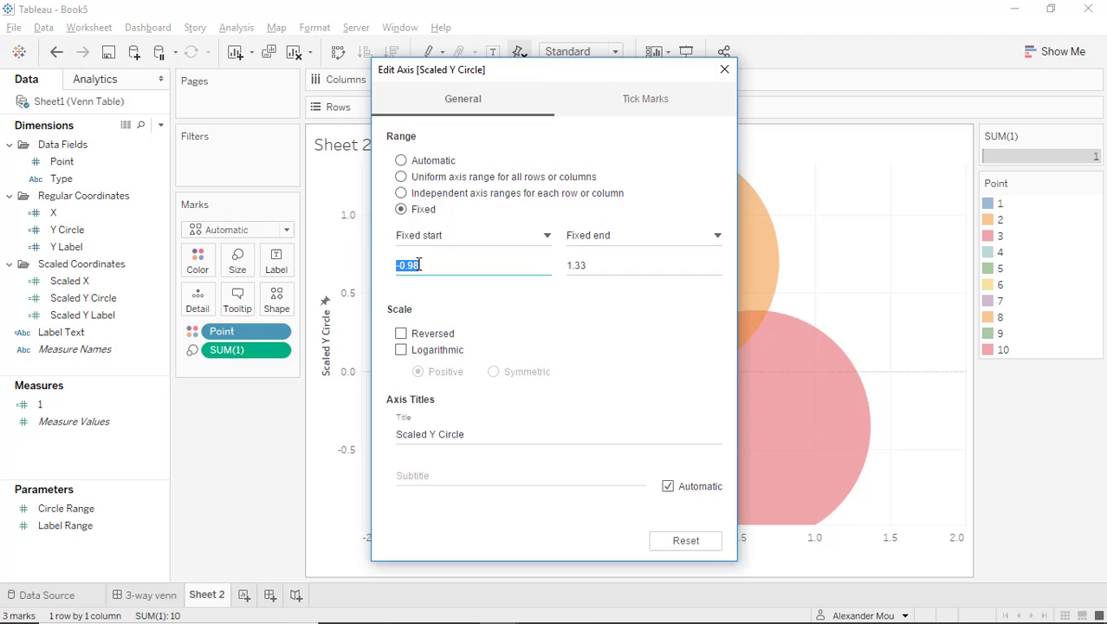
type("-2")
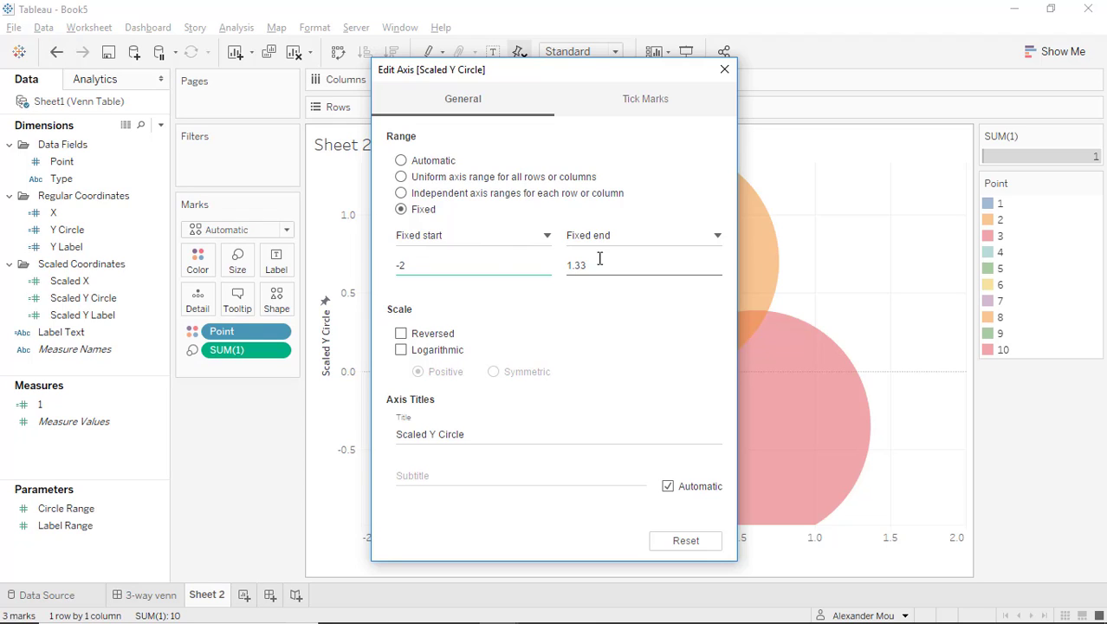
double_click(583, 264)
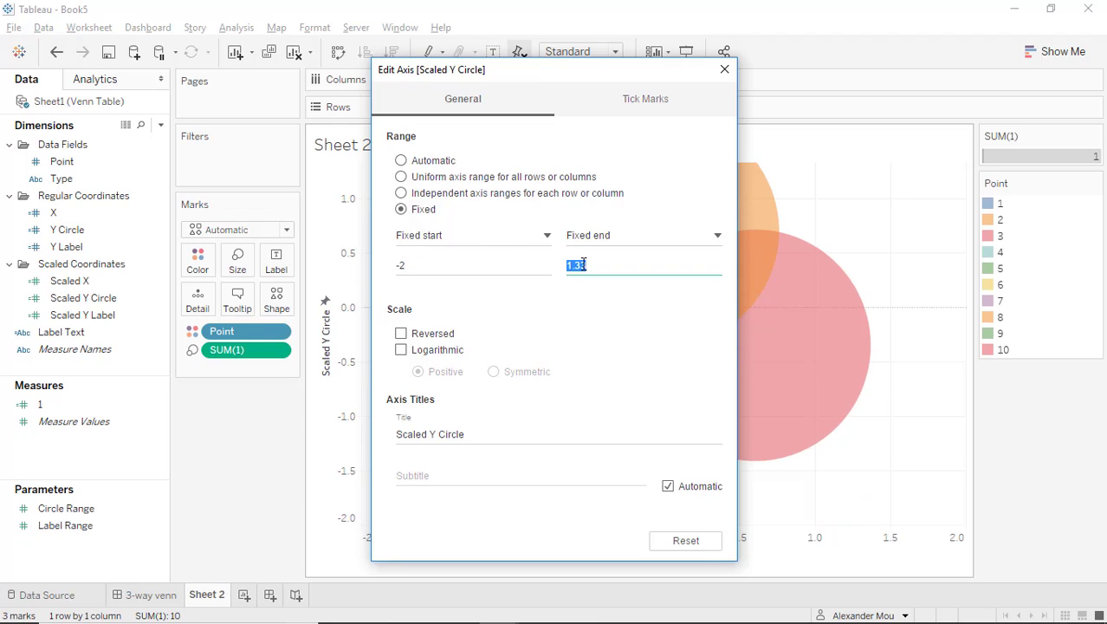
type("2.5")
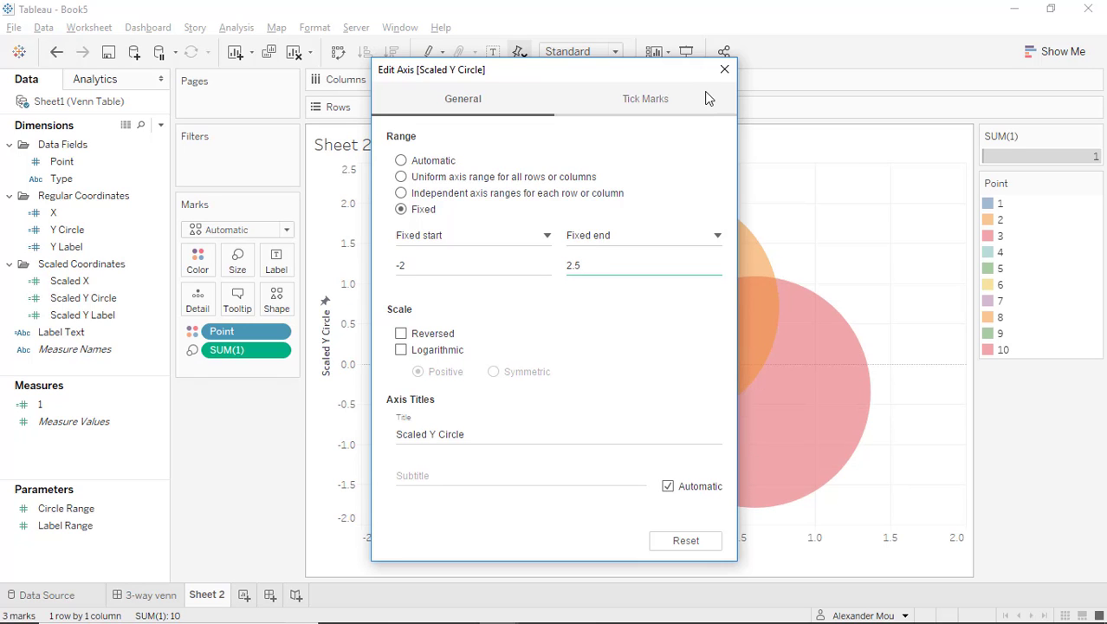
left_click(724, 71)
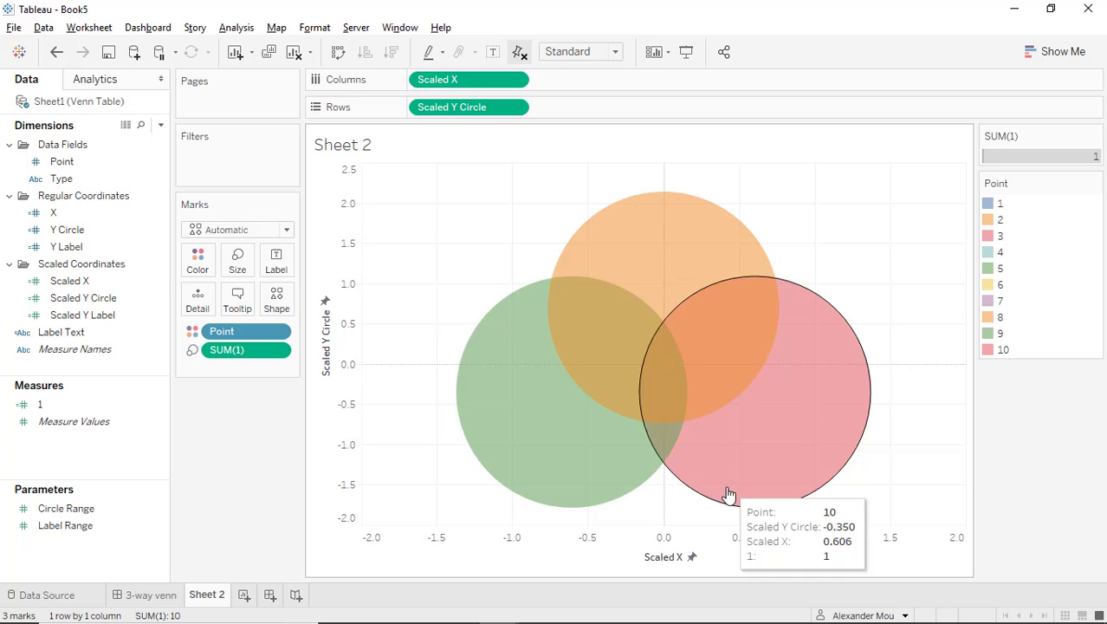
mouse_move(732, 368)
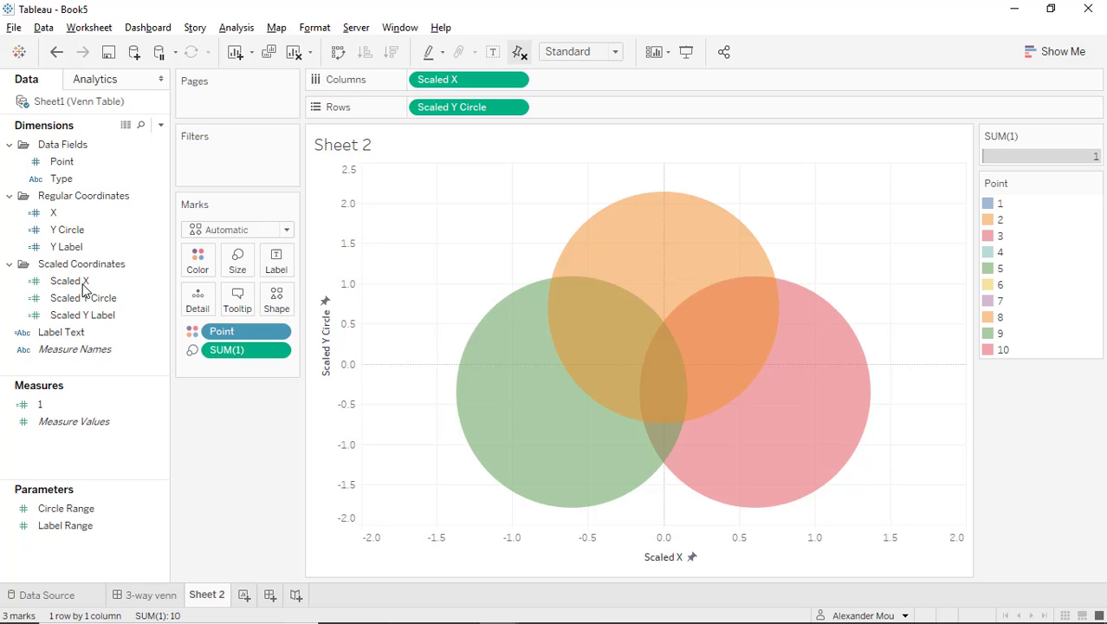
Step: Add Scaled Y Label as a second row pane, removing its size field and shrinking marks to minimum
left_click_drag(76, 315, 579, 112)
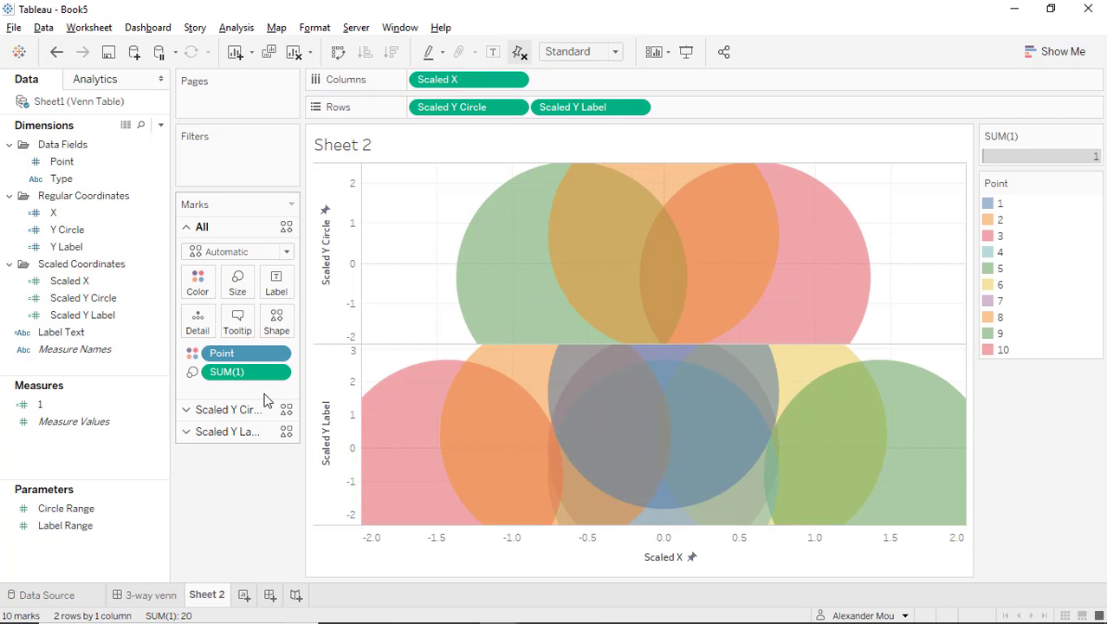
left_click(219, 432)
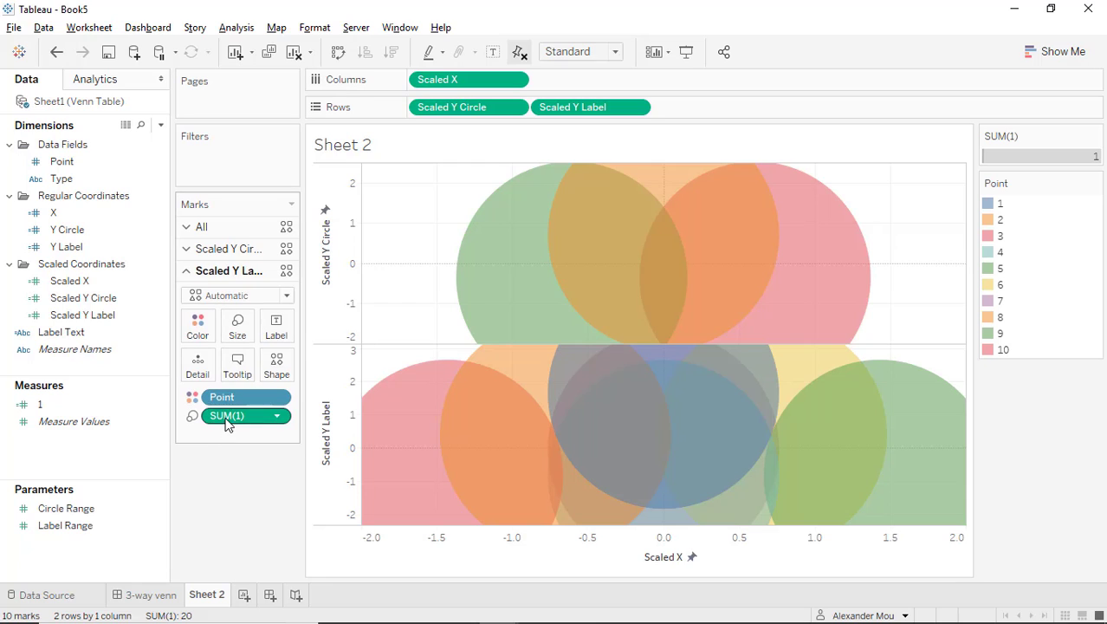
left_click_drag(227, 416, 223, 494)
left_click(240, 325)
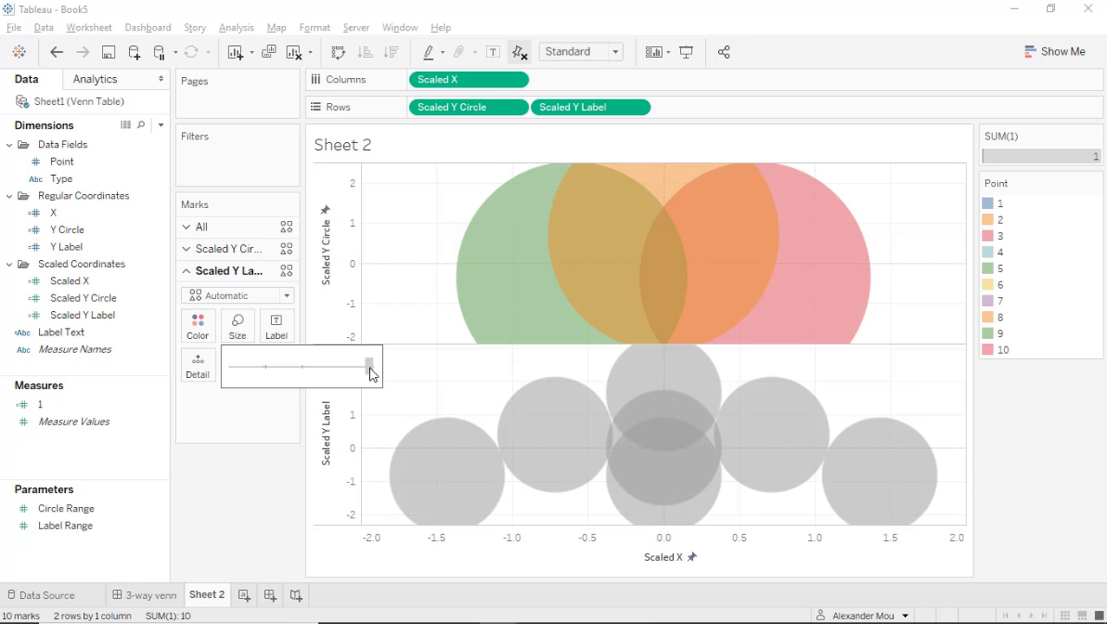
left_click_drag(370, 373, 223, 364)
left_click(69, 165)
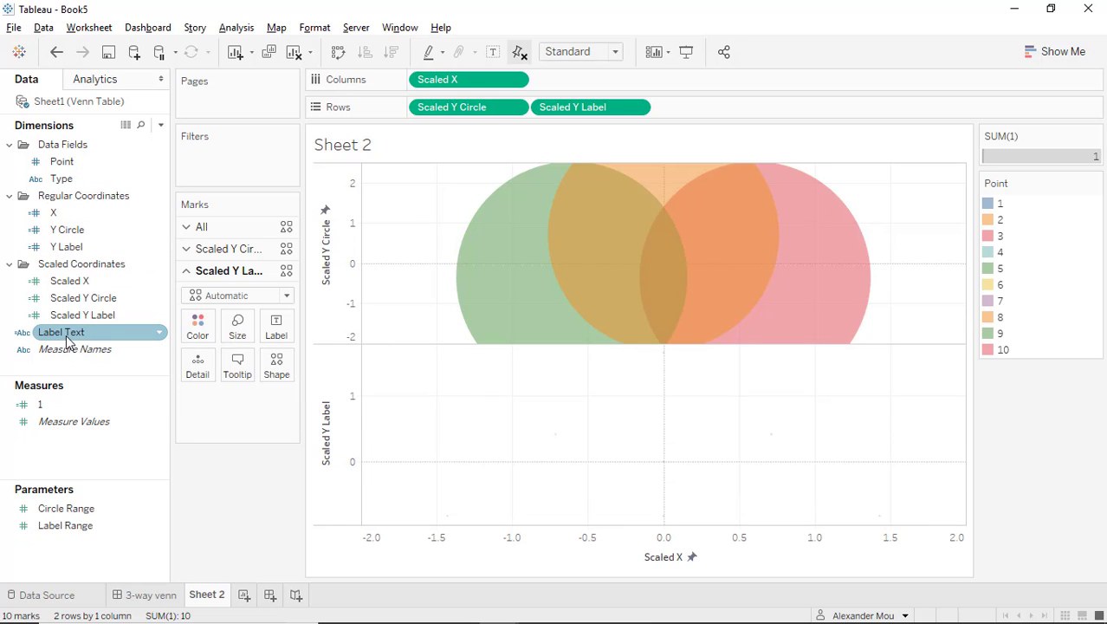
Step: Label the lower-pane marks with Label Text and set their opacity to 0%
left_click_drag(70, 340, 280, 336)
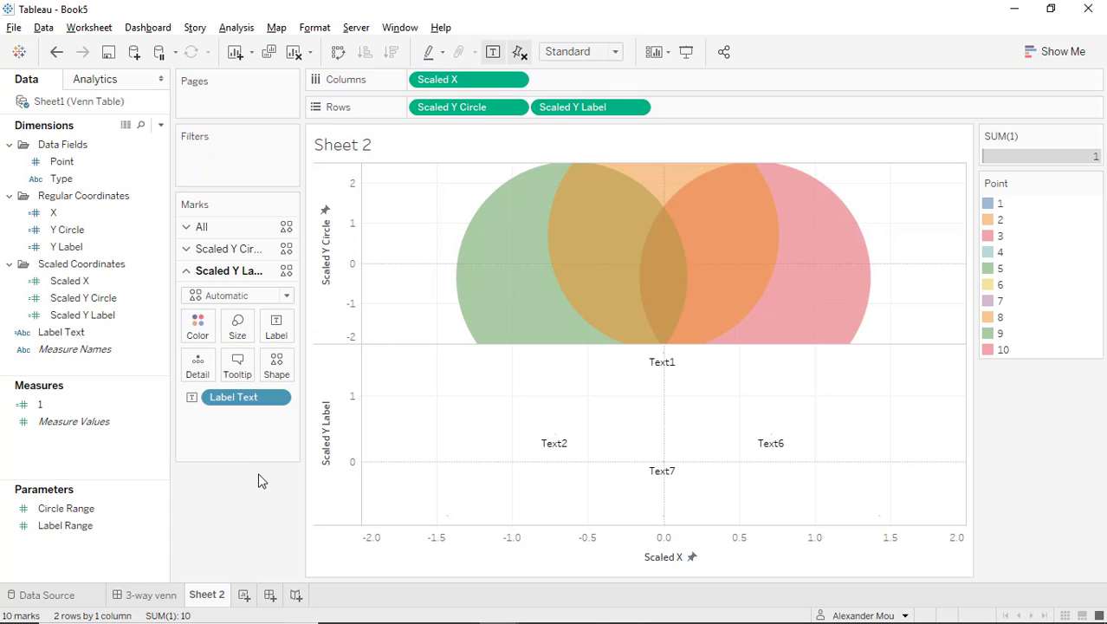
left_click(198, 327)
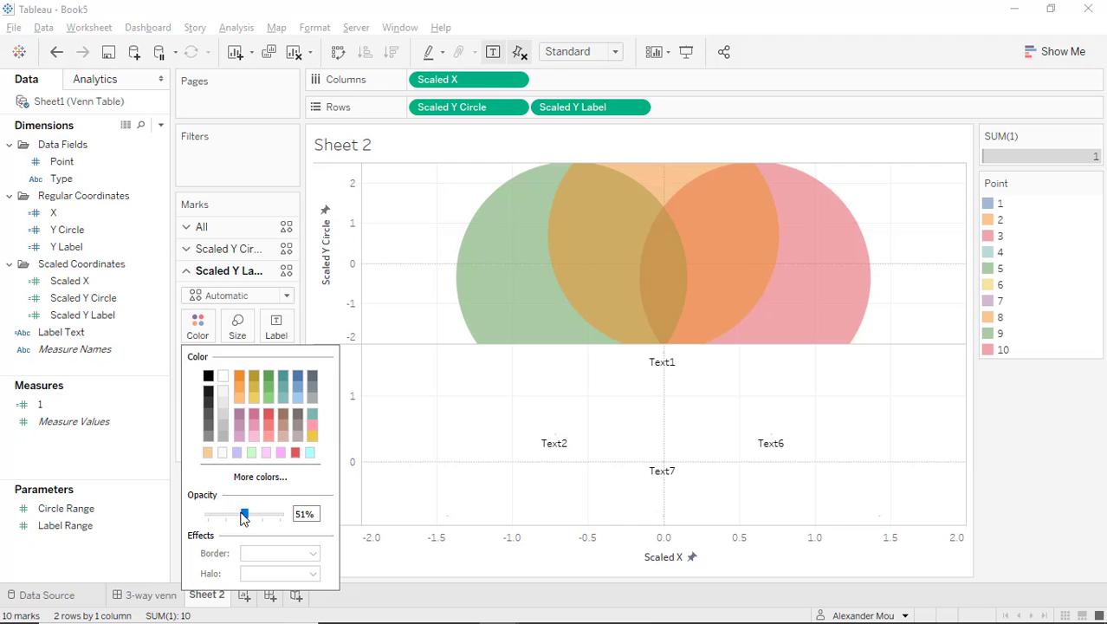
left_click_drag(245, 520, 203, 516)
left_click(166, 477)
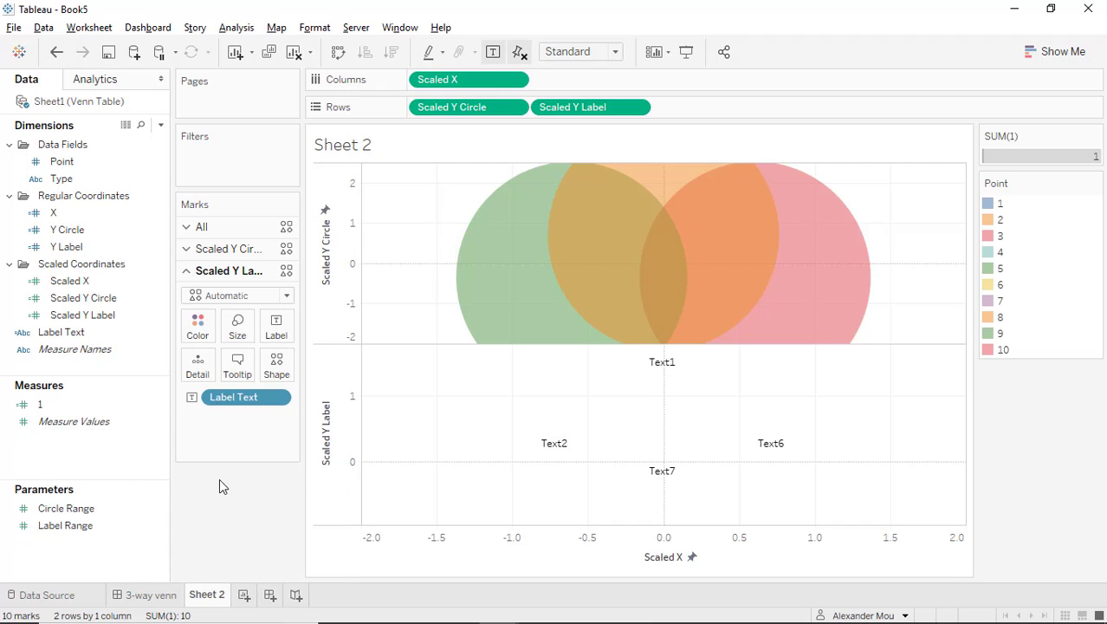
Step: Combine circles and labels on a dual axis and synchronize the Scaled Y Label axis
right_click(337, 423)
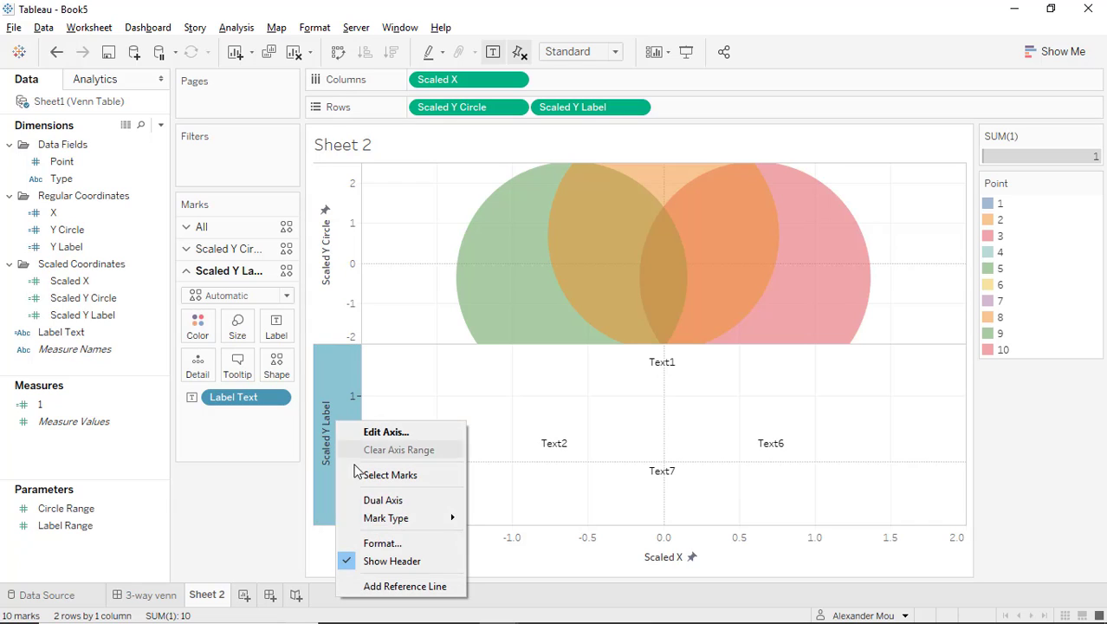
left_click(382, 500)
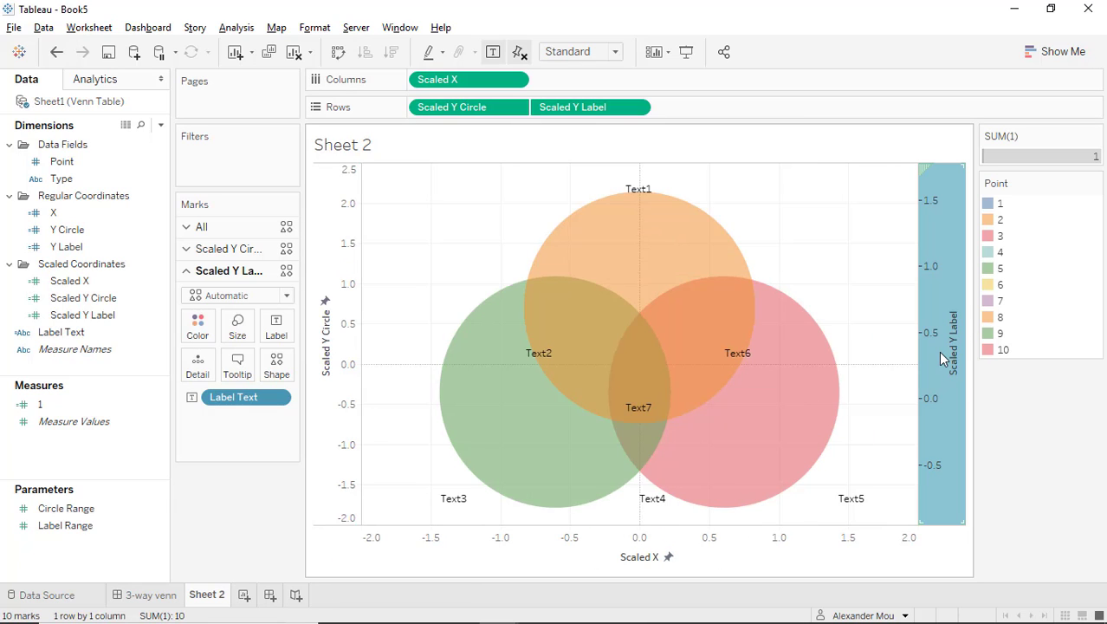
right_click(939, 354)
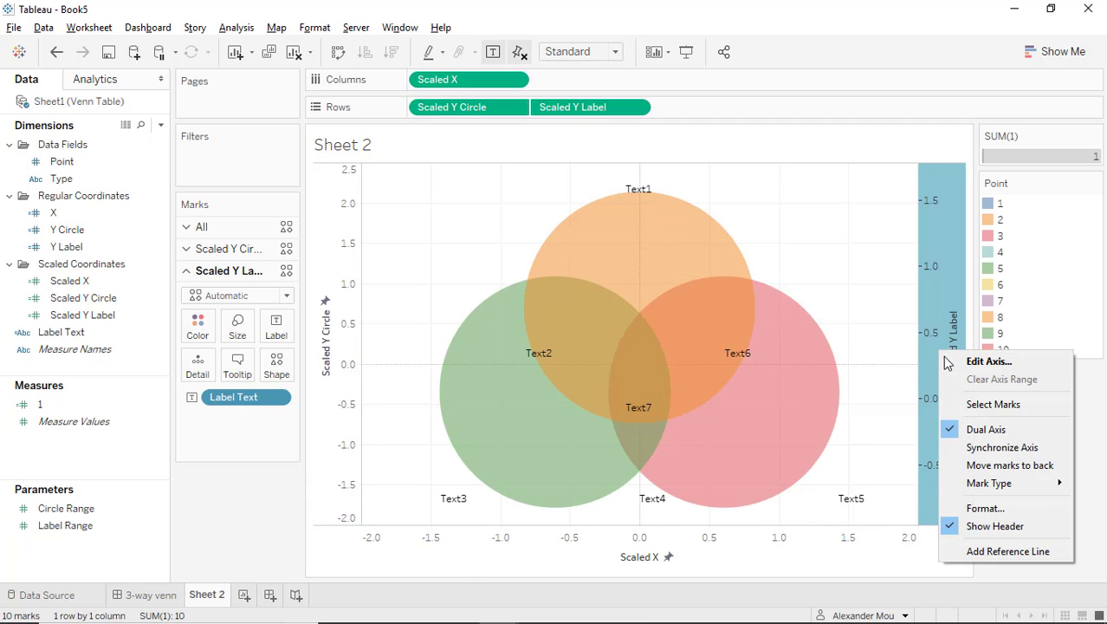
left_click(996, 448)
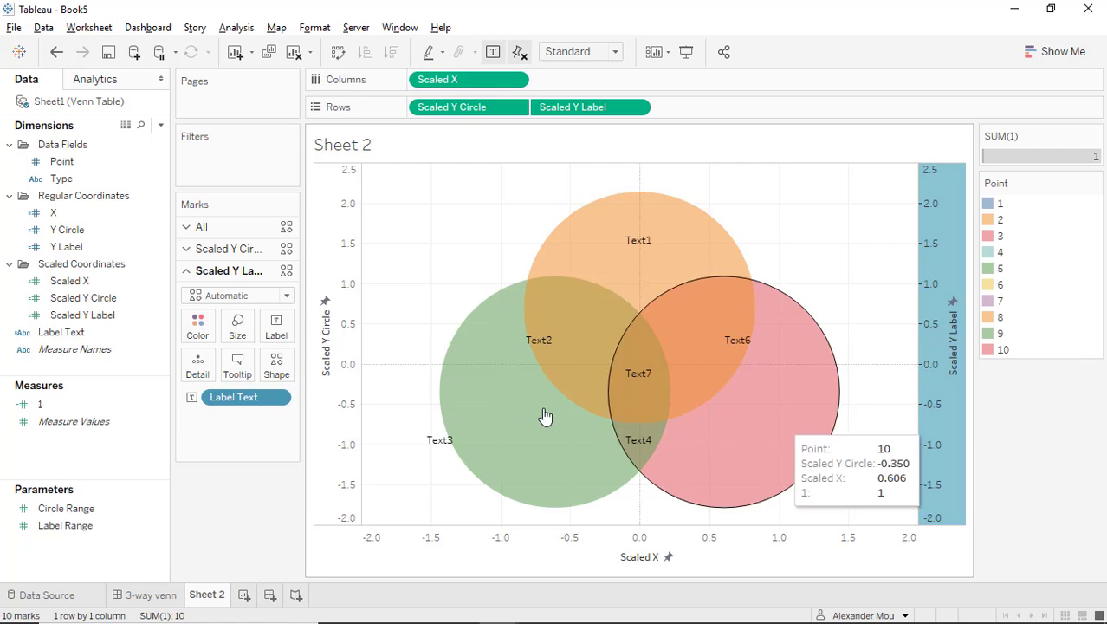
Step: Hide the Scaled Y Circle and Scaled X axis headers
right_click(328, 391)
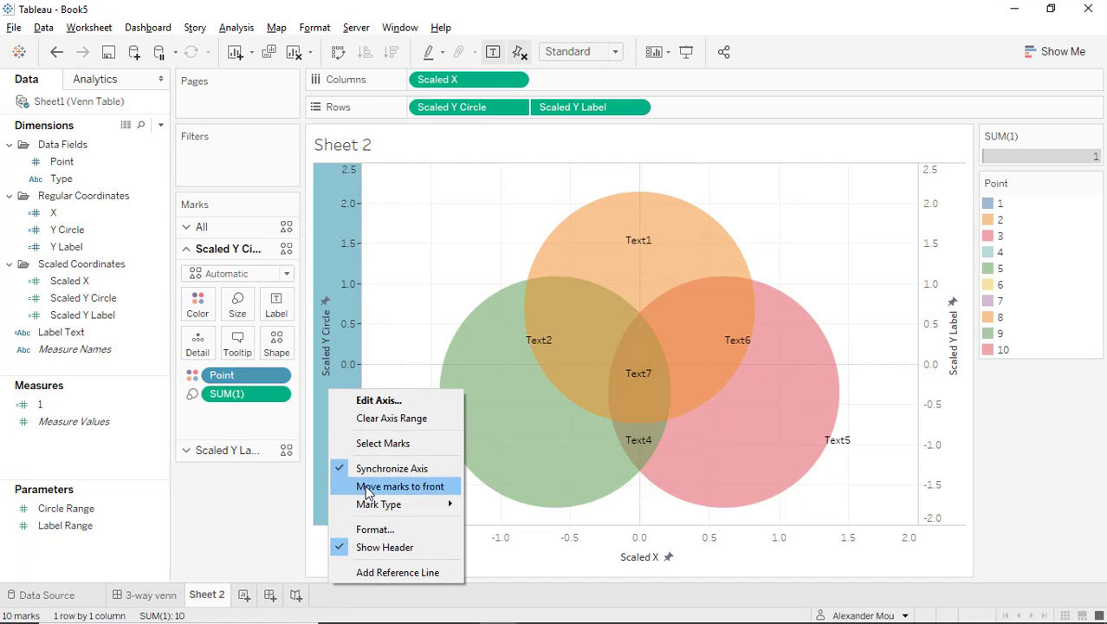
left_click(364, 547)
right_click(573, 565)
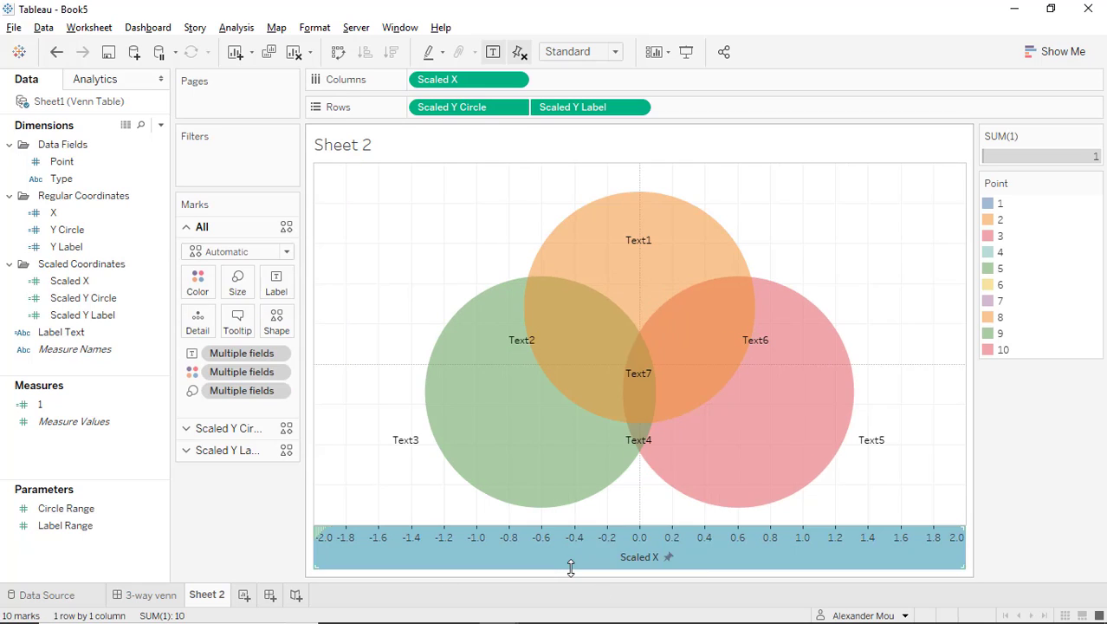
left_click(616, 531)
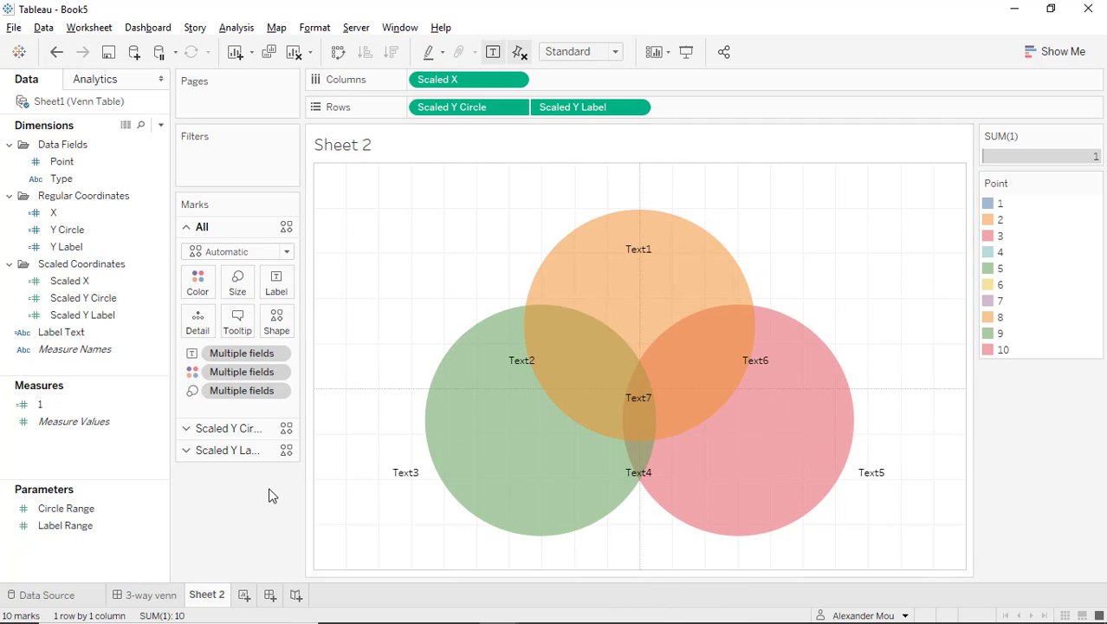
Step: Create a new dashboard using the Blog Embedded preset with height lowered to 560 px
left_click(269, 595)
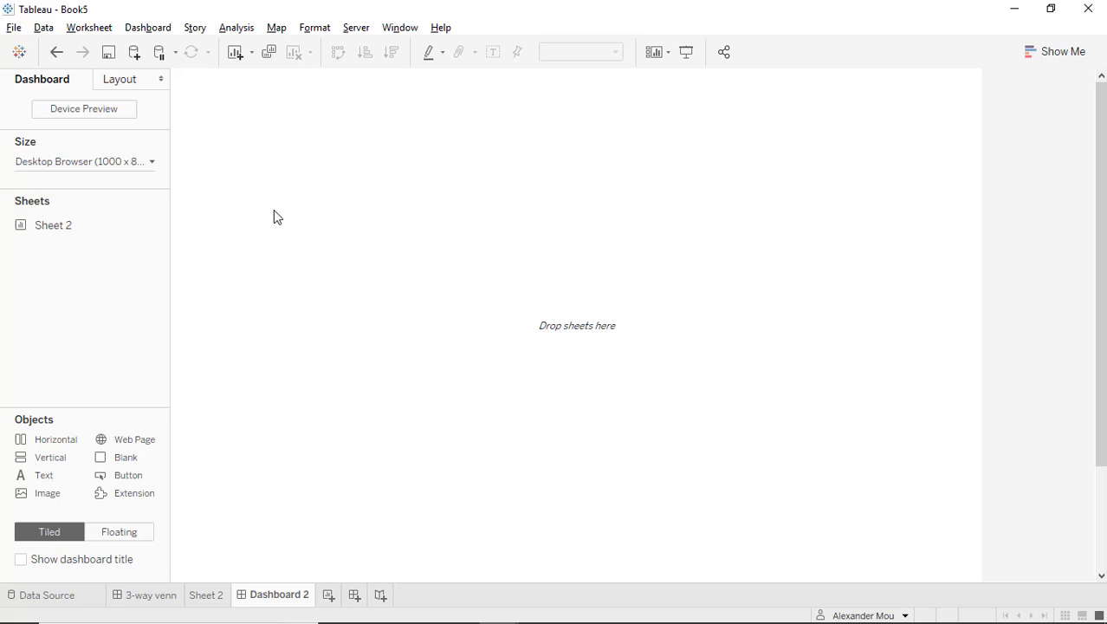
left_click(39, 166)
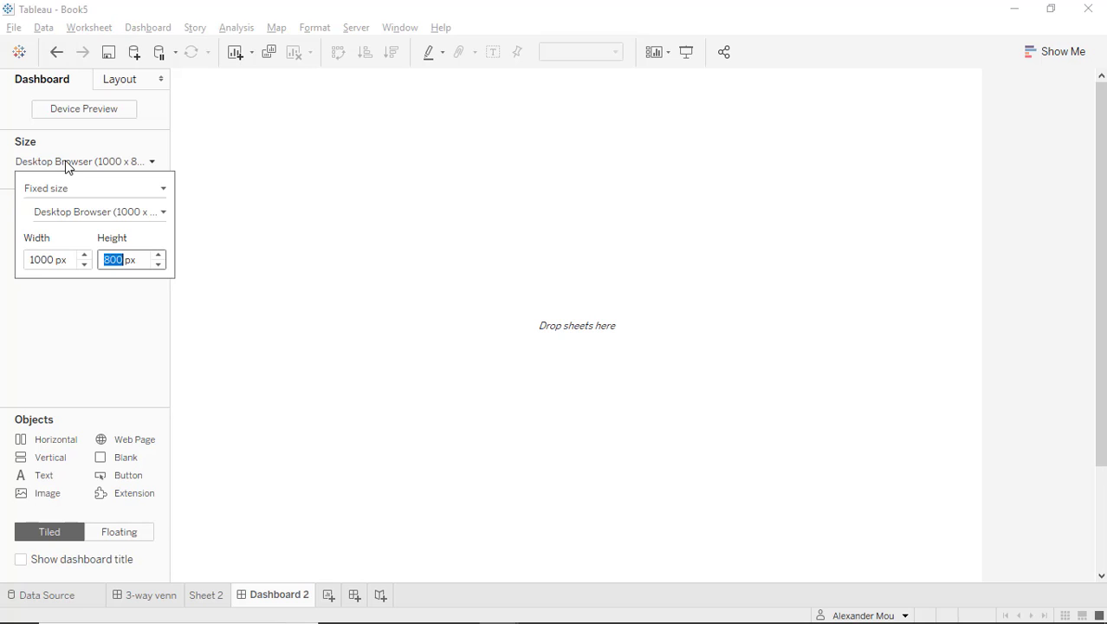
left_click(113, 213)
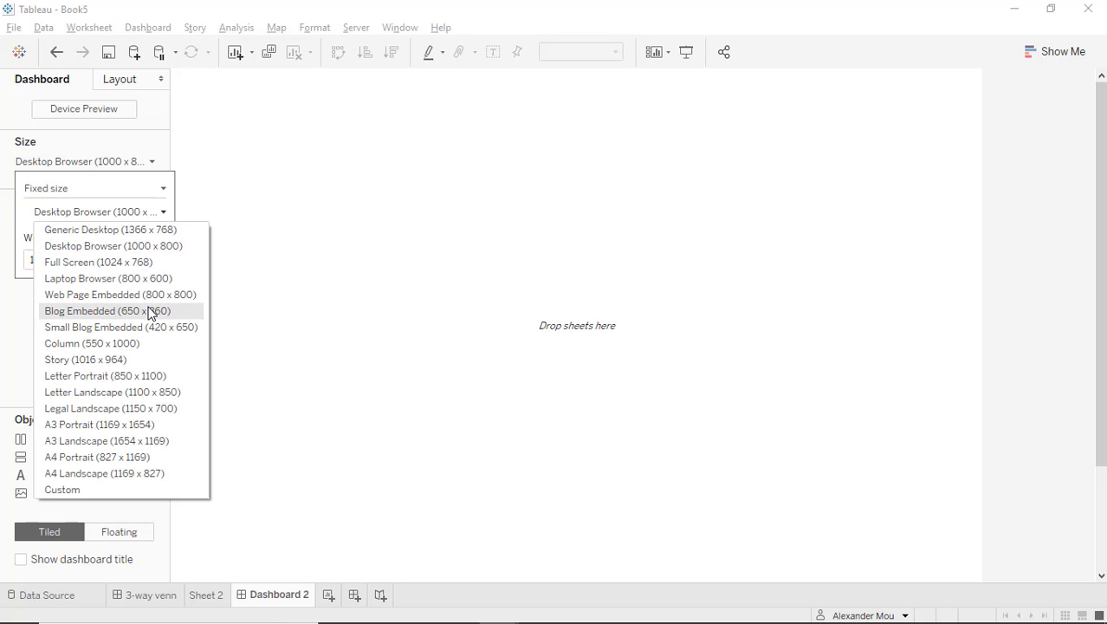
left_click(150, 311)
left_click(157, 264)
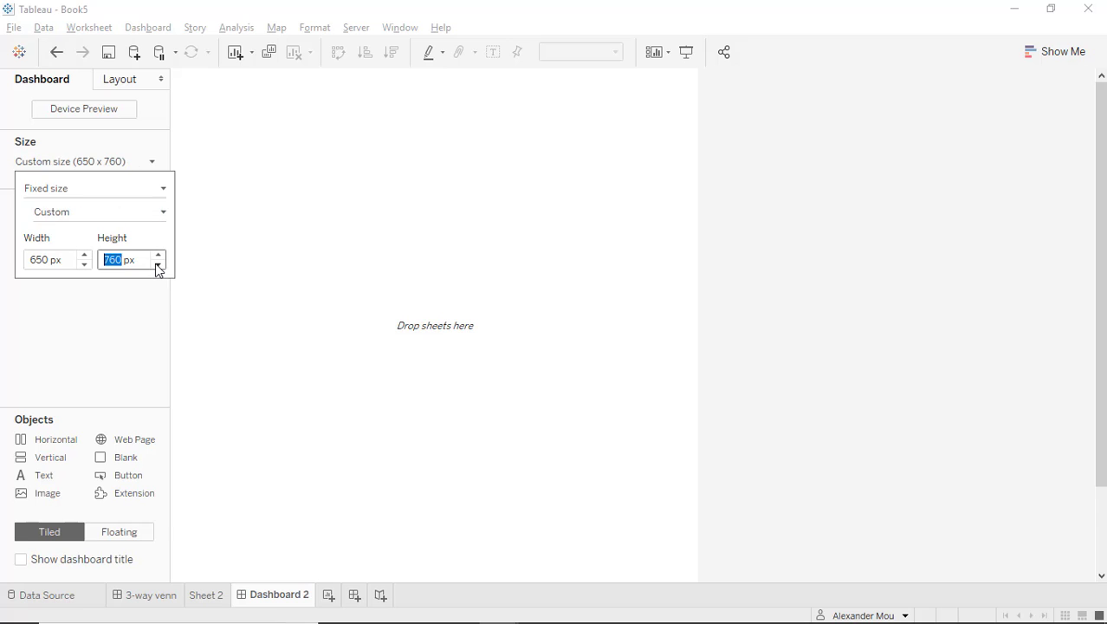
left_click(157, 264)
left_click(158, 264)
left_click(111, 334)
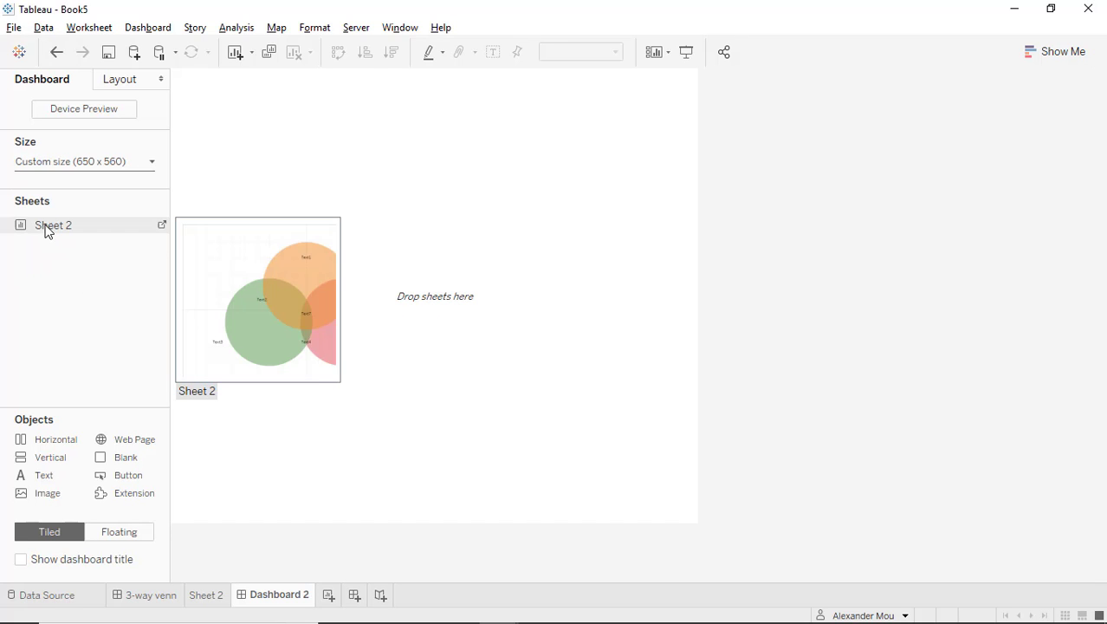
Step: Place the Sheet 2 Venn chart onto the dashboard canvas
left_click_drag(47, 230, 395, 264)
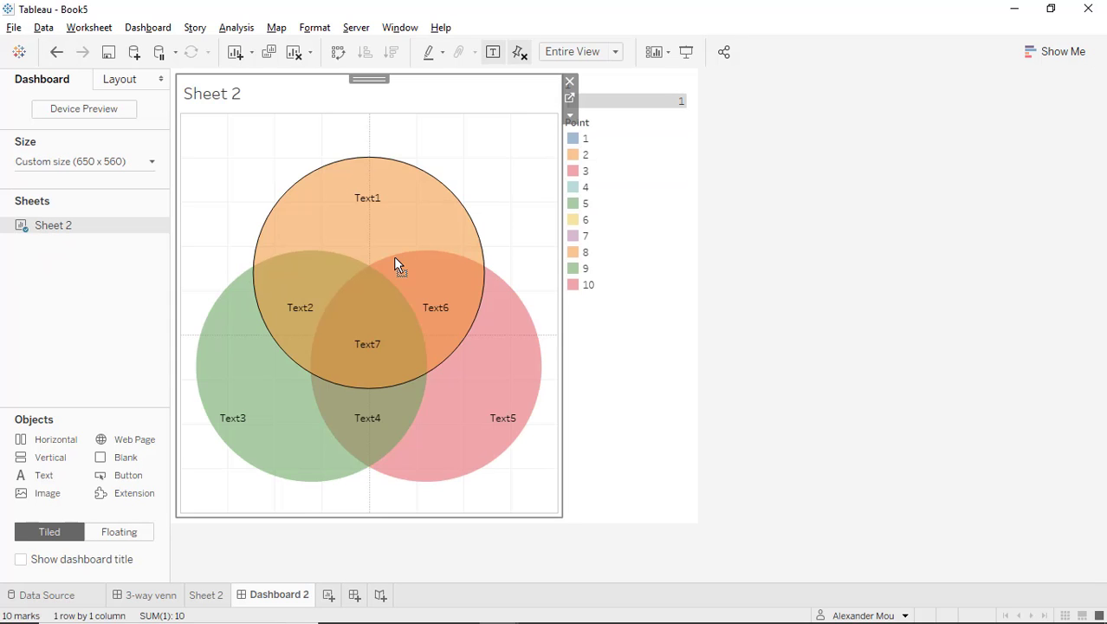
left_click(828, 408)
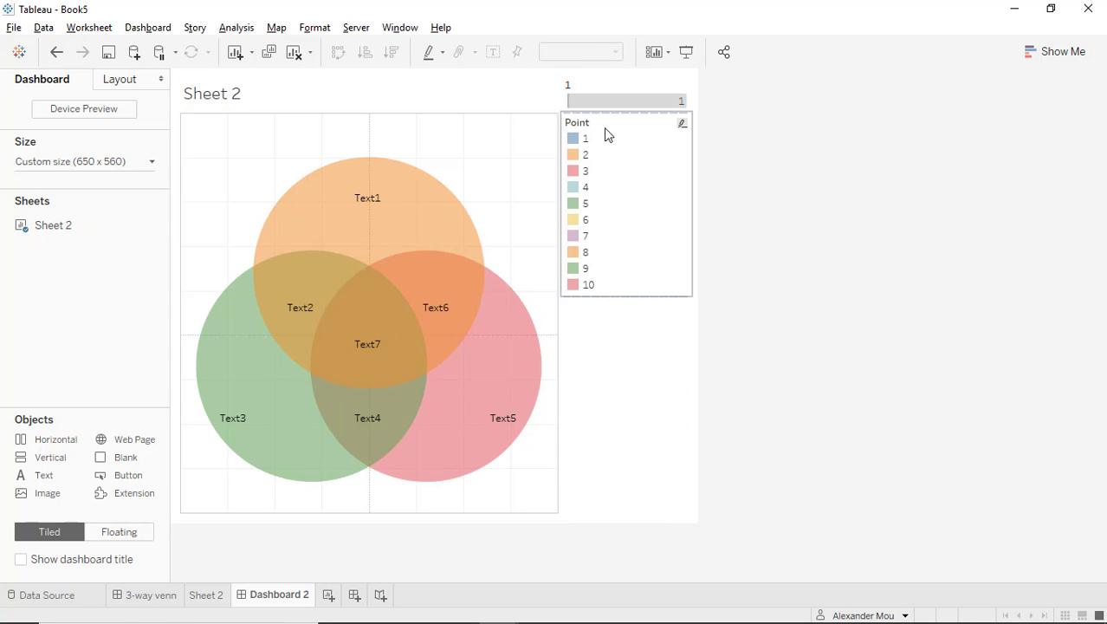
left_click(530, 130)
Step: Add the Circle Range and Label Range parameter controls to the dashboard
left_click(570, 116)
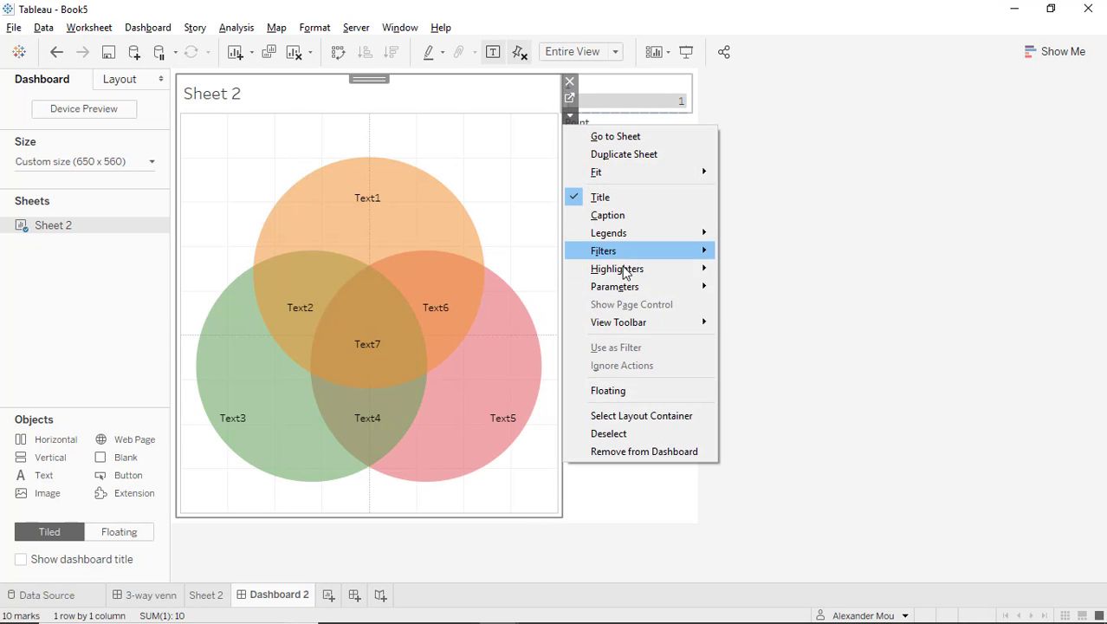
mouse_move(646, 286)
left_click(747, 293)
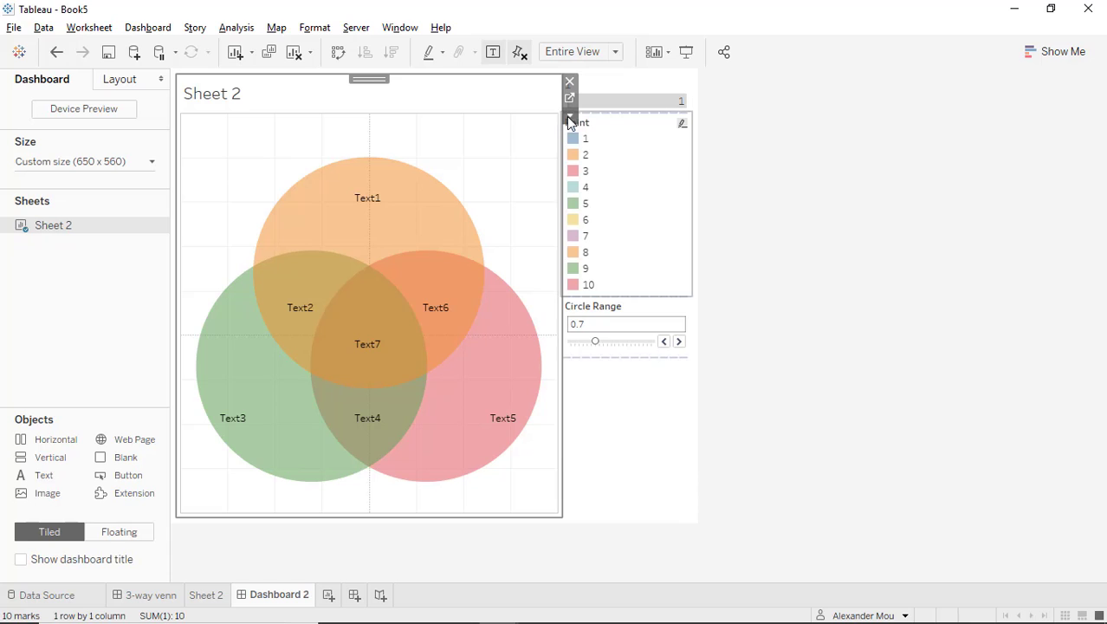
left_click(571, 116)
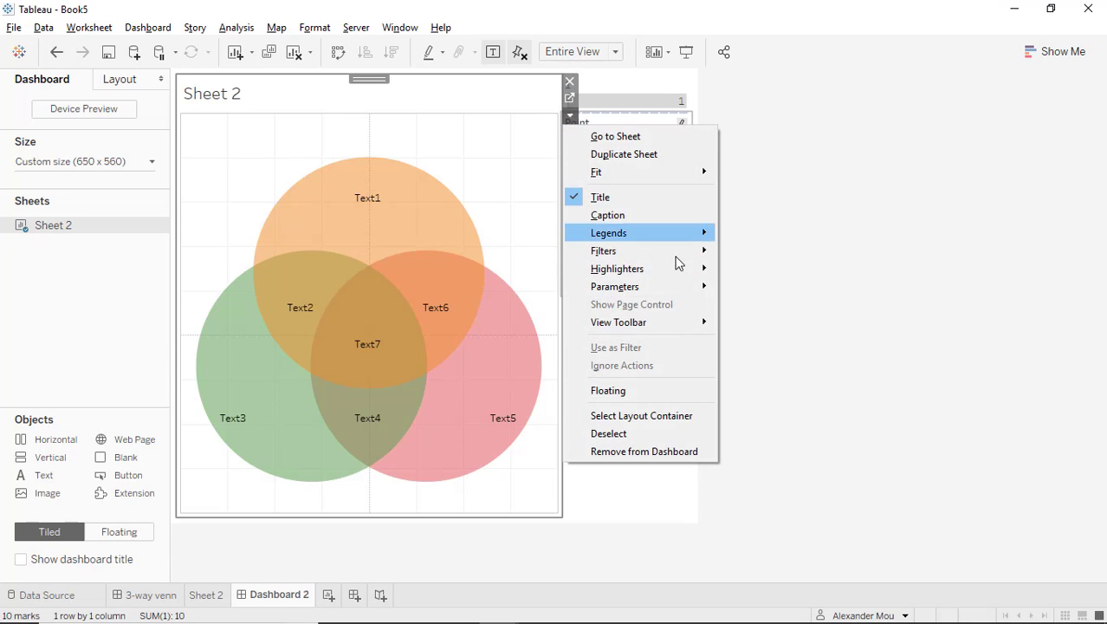
mouse_move(692, 293)
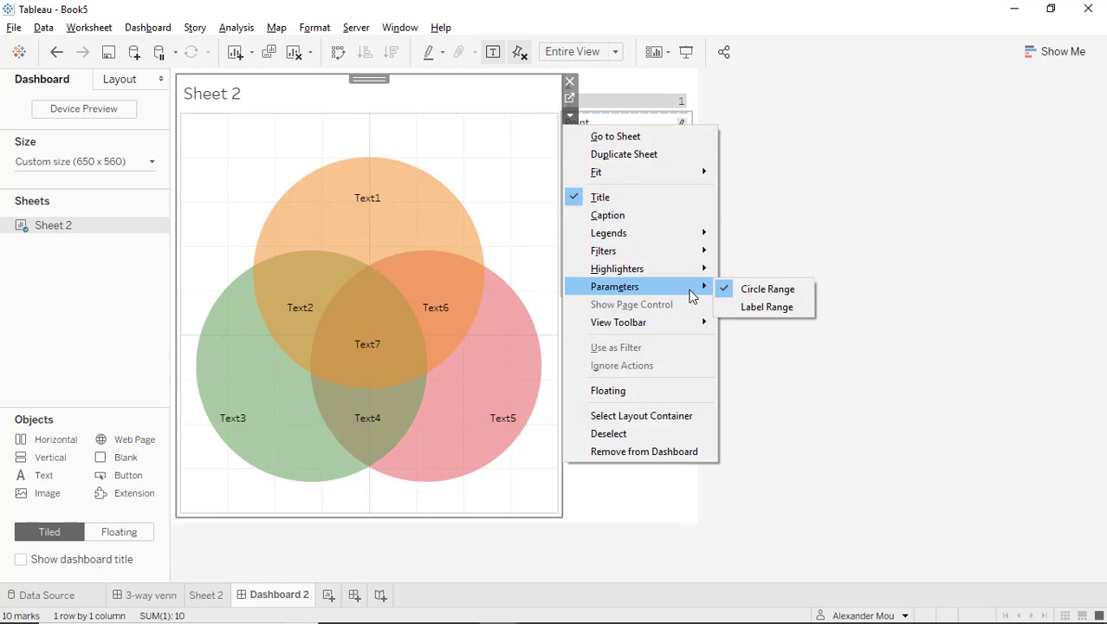
left_click(752, 306)
Step: Try Label Range at 1.2 and 1, then settle it at 1.1
left_click(723, 433)
left_click(680, 403)
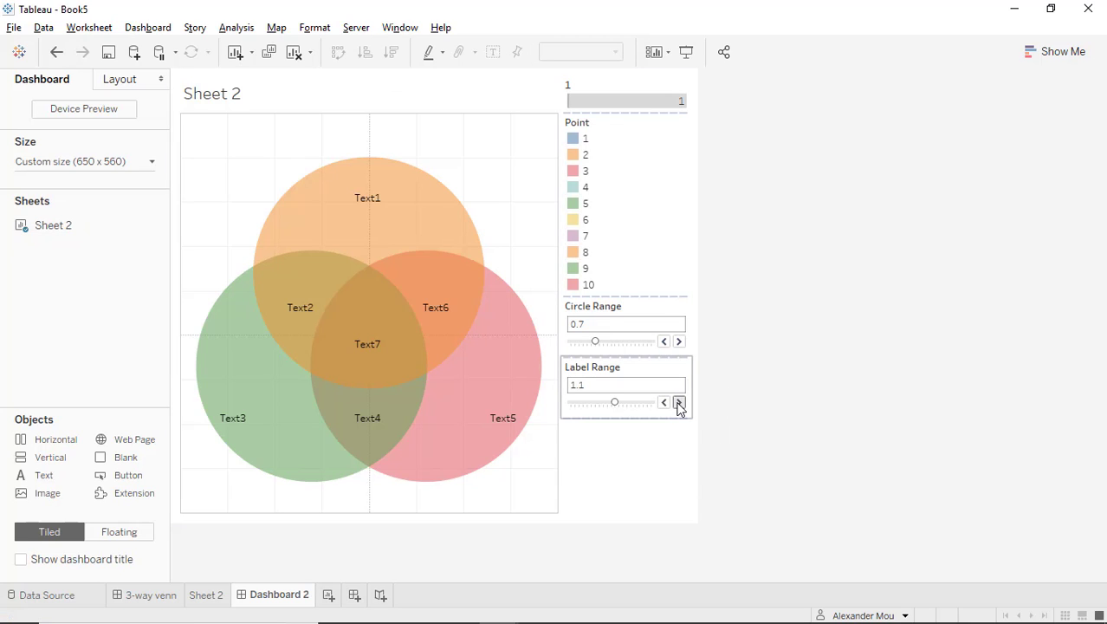
left_click(679, 403)
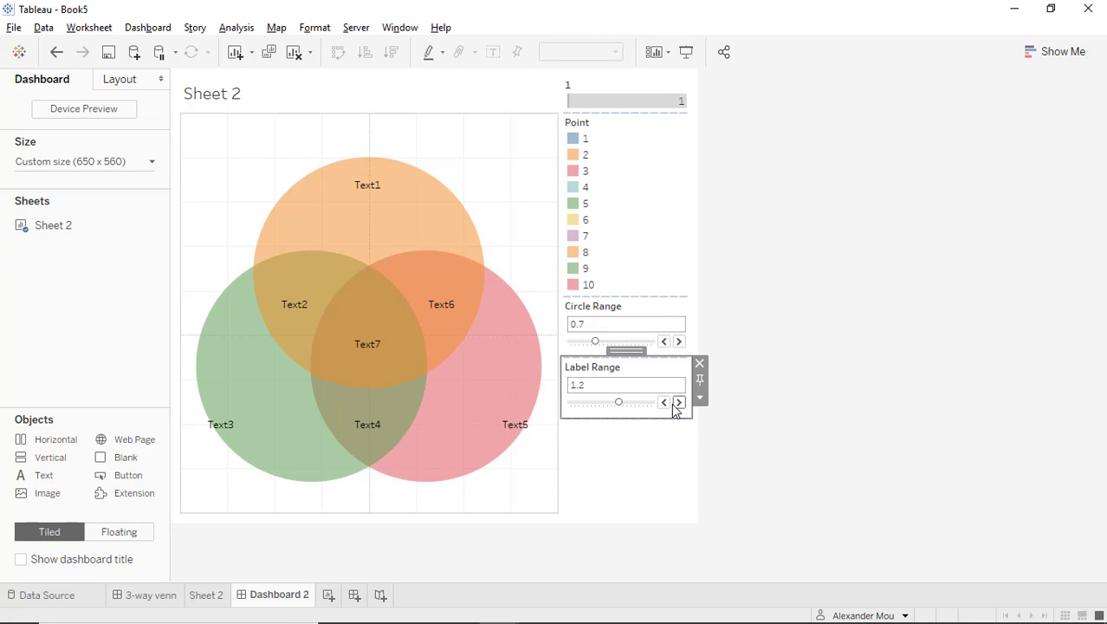
left_click(664, 403)
left_click(665, 403)
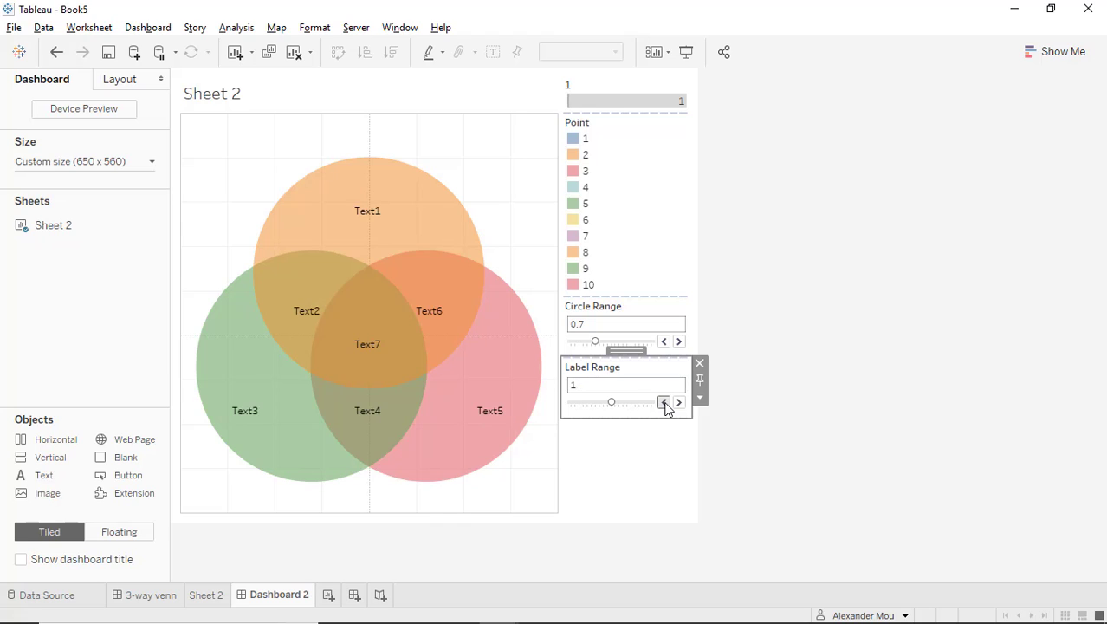
left_click(679, 404)
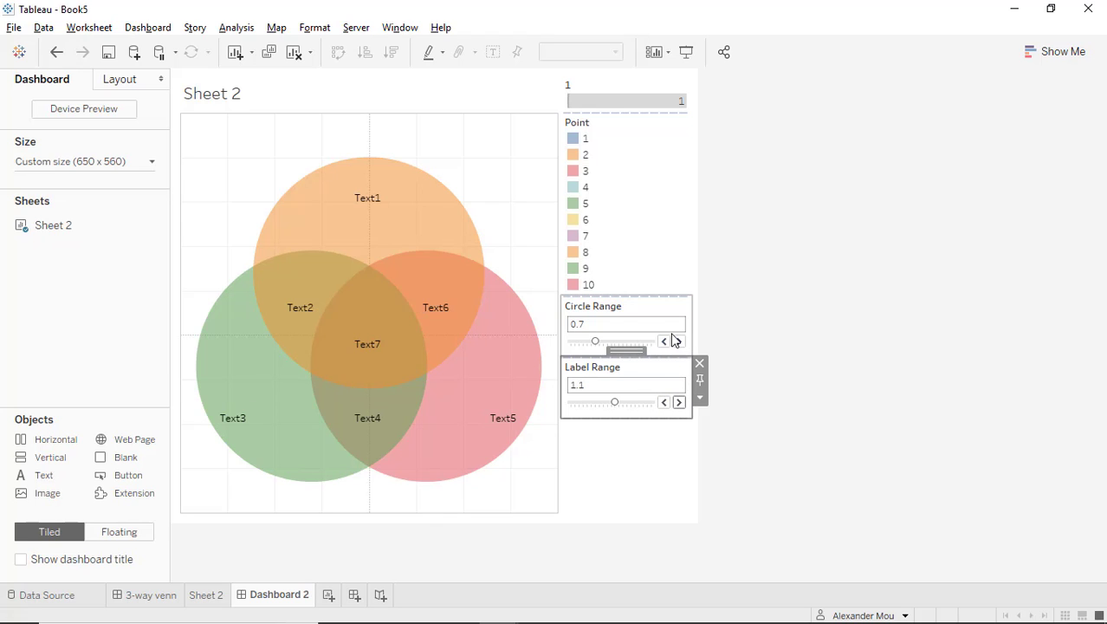
Step: Raise Circle Range to 0.8 to enlarge the circles, after briefly trying 0.9
left_click(679, 342)
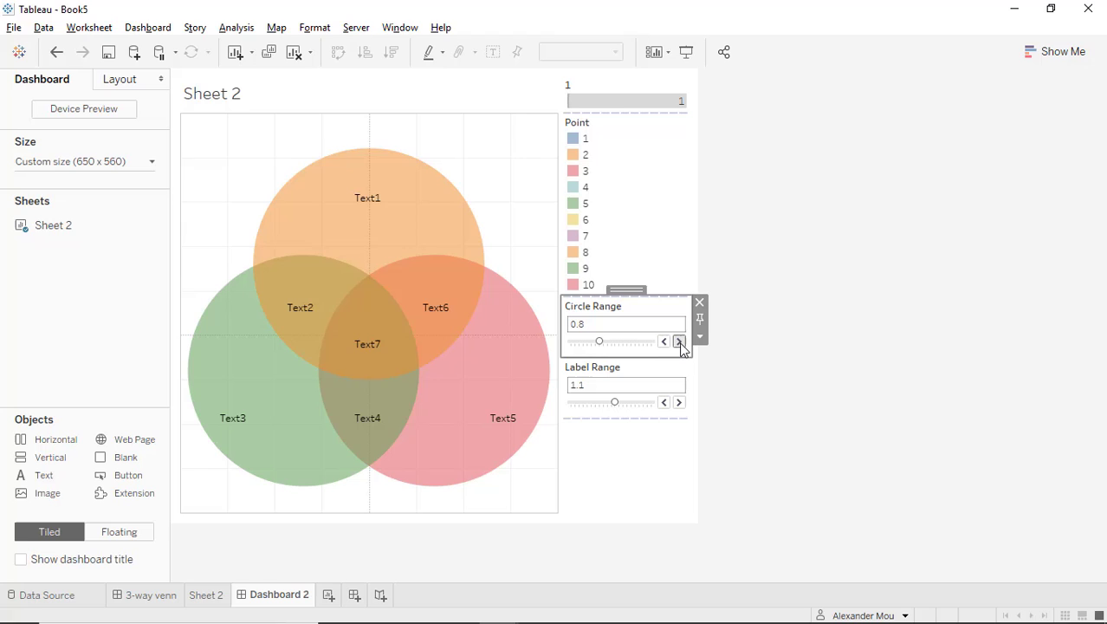
left_click(679, 343)
left_click(664, 342)
left_click(736, 436)
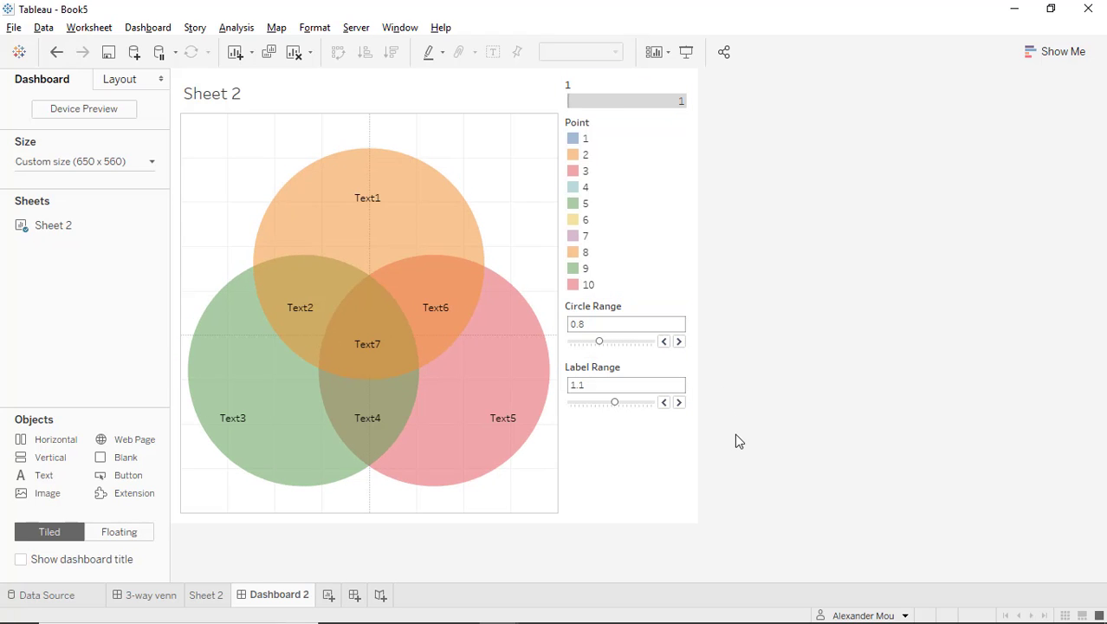